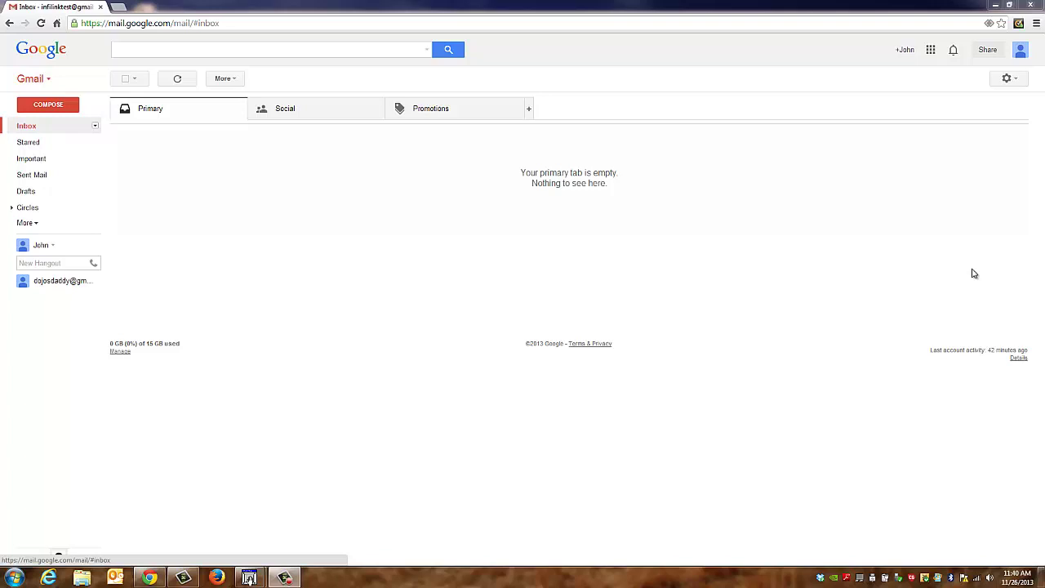
Enable POP for all mail under Gmail's Forwarding and POP/IMAP settings and save the change
left_click(1017, 82)
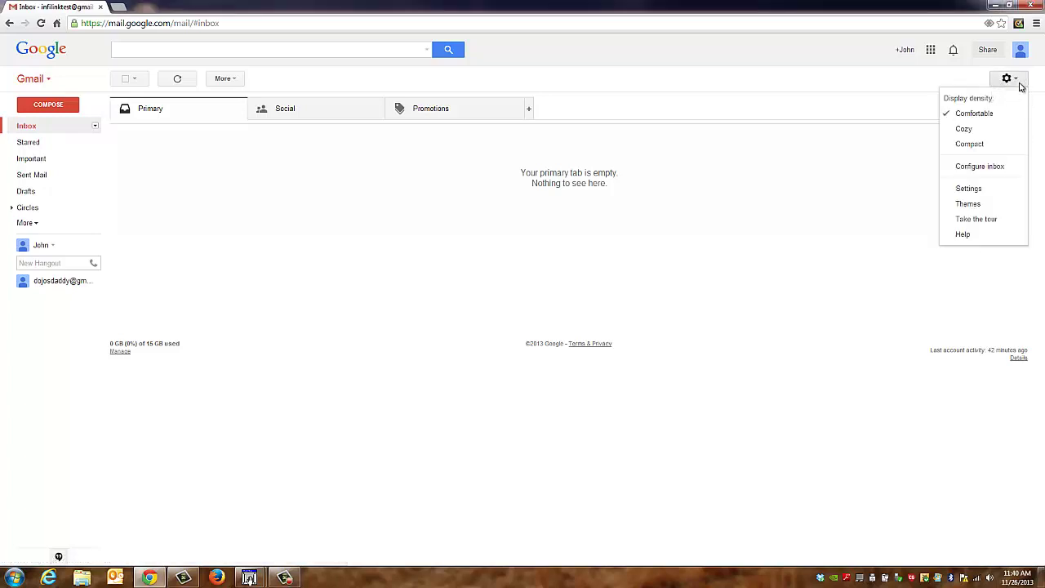
left_click(996, 191)
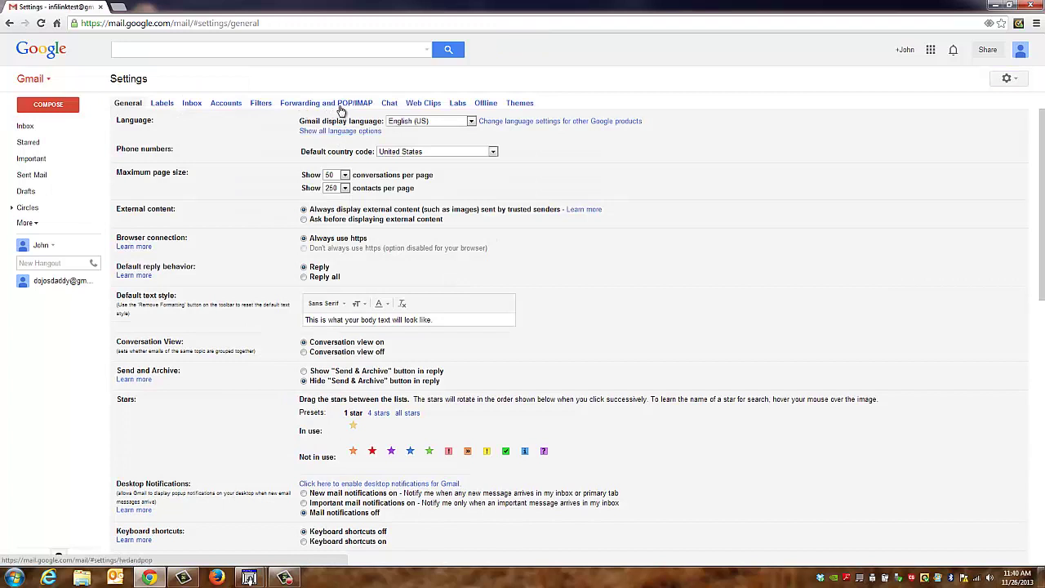
left_click(341, 108)
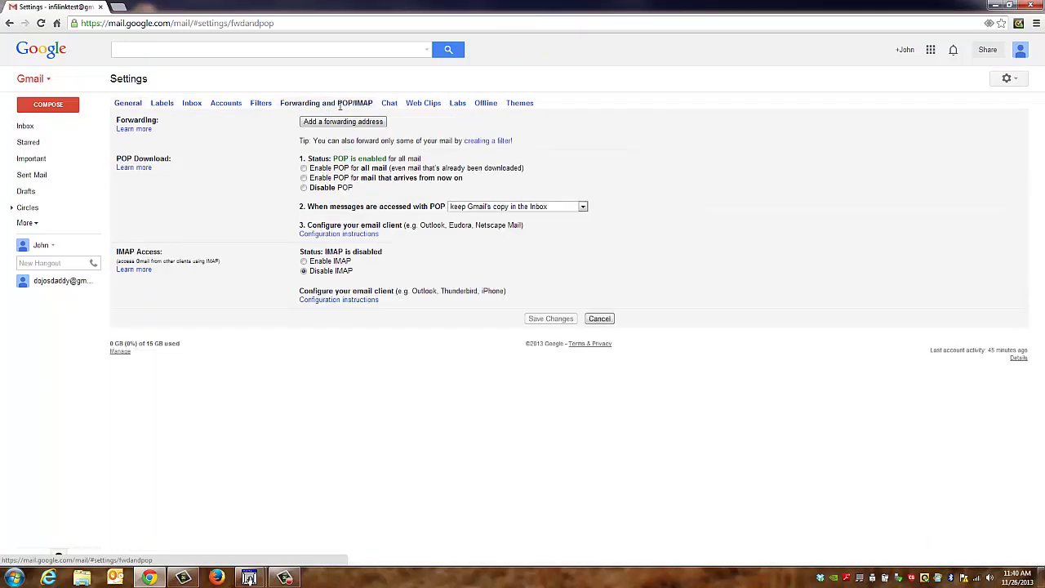
left_click(303, 168)
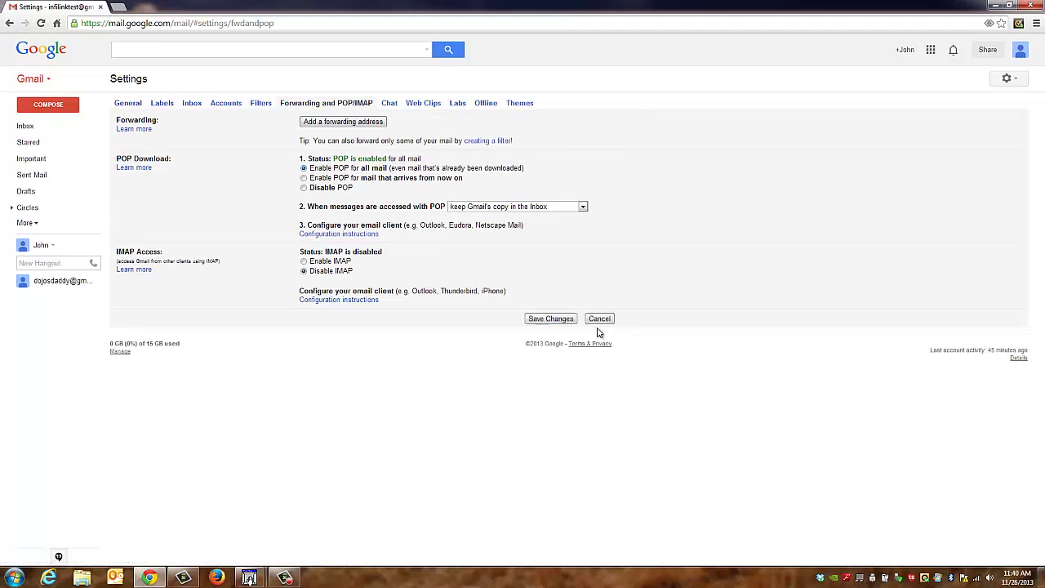
left_click(562, 321)
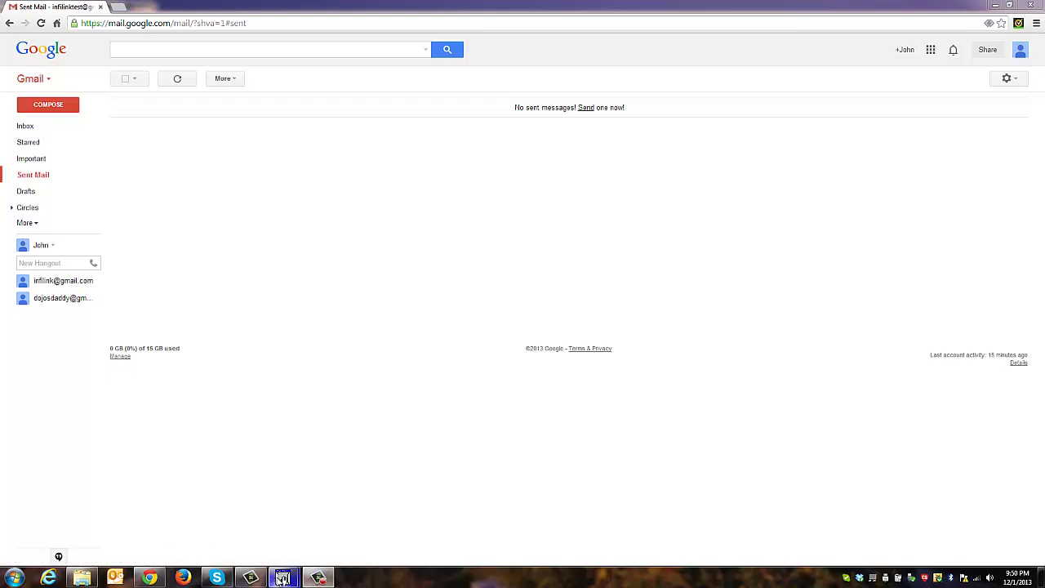
Title the project Email and enter the Gmail account username and password on the Internet tab
mouse_move(302, 580)
left_click(347, 522)
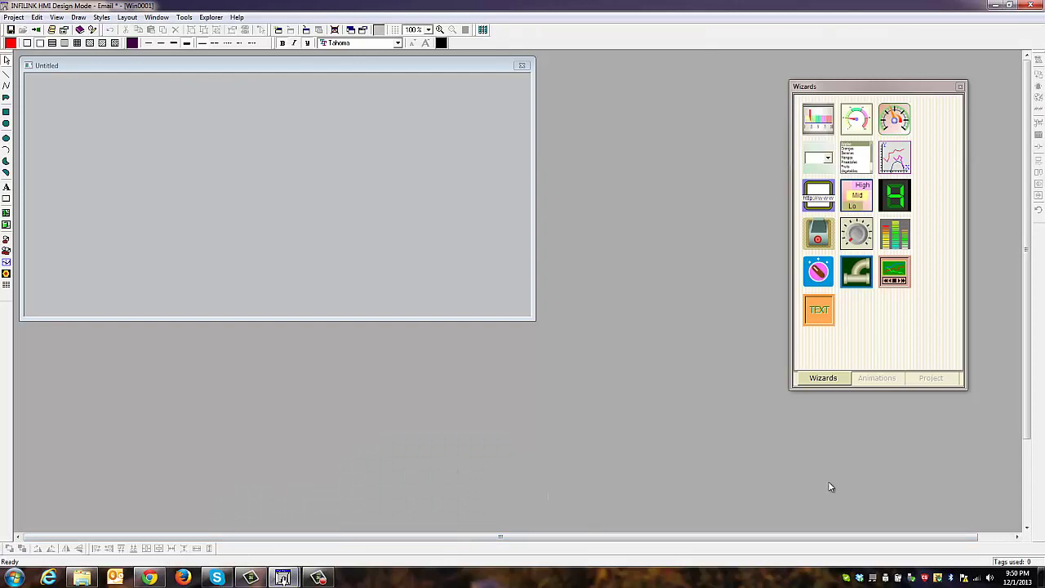
left_click(13, 17)
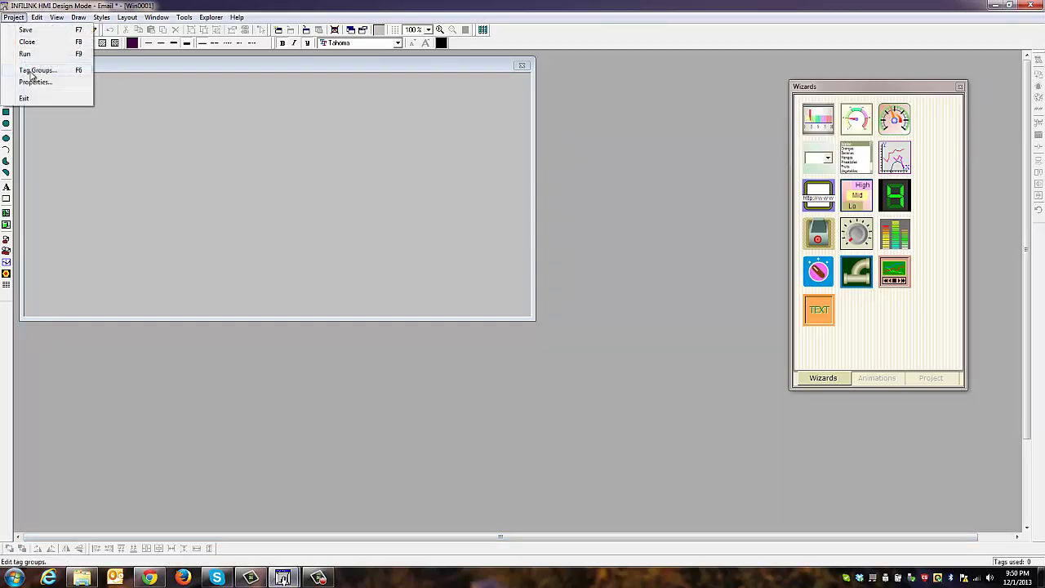
left_click(34, 84)
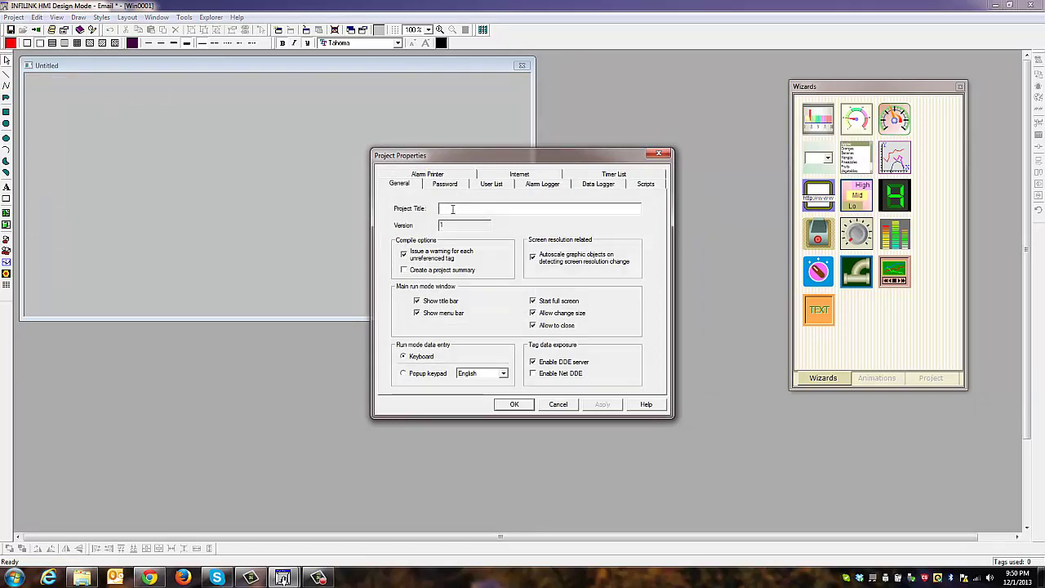
type("Email")
left_click(519, 175)
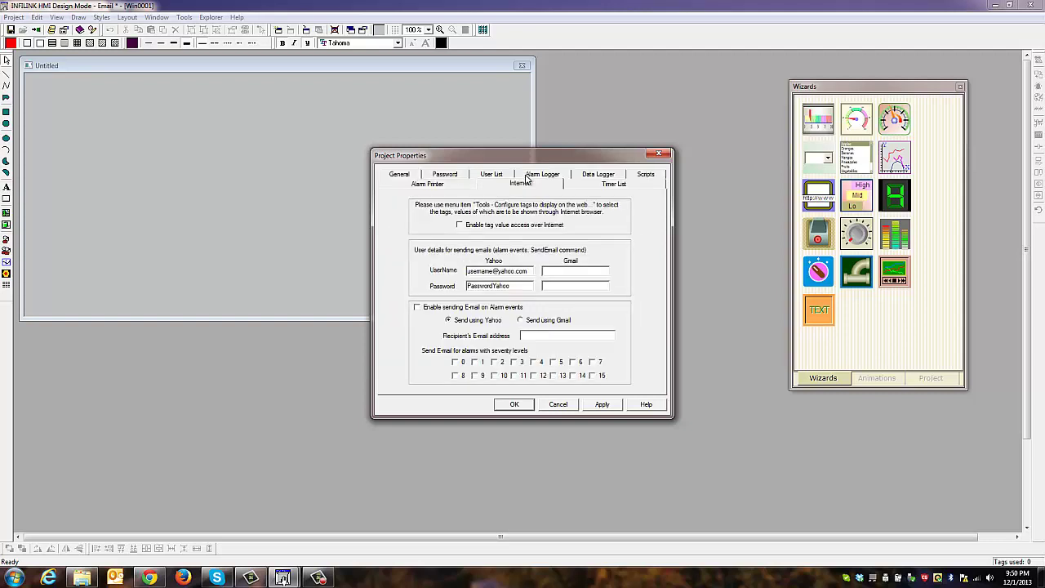
right_click(551, 272)
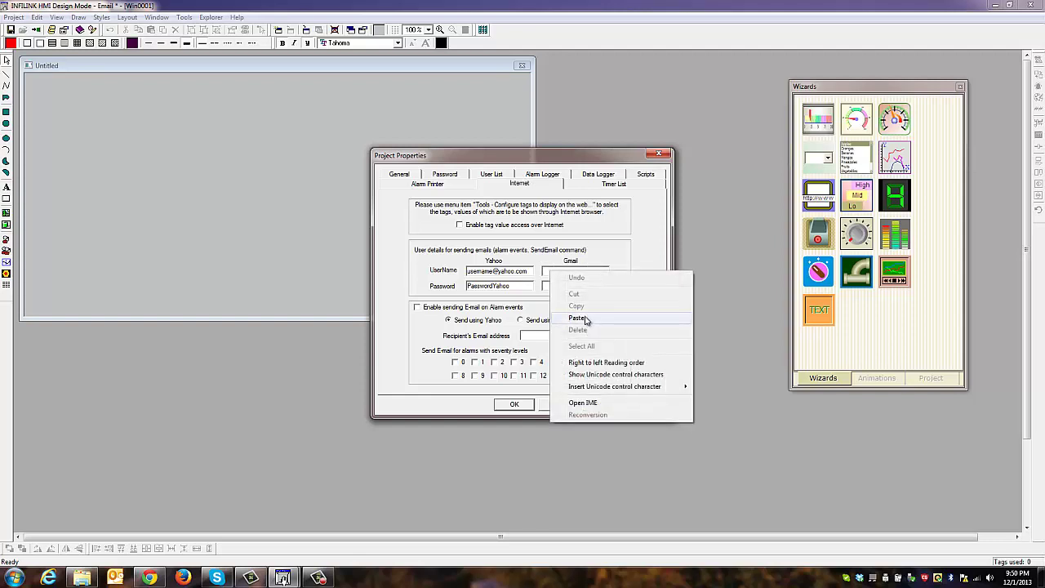
left_click(584, 320)
left_click(556, 287)
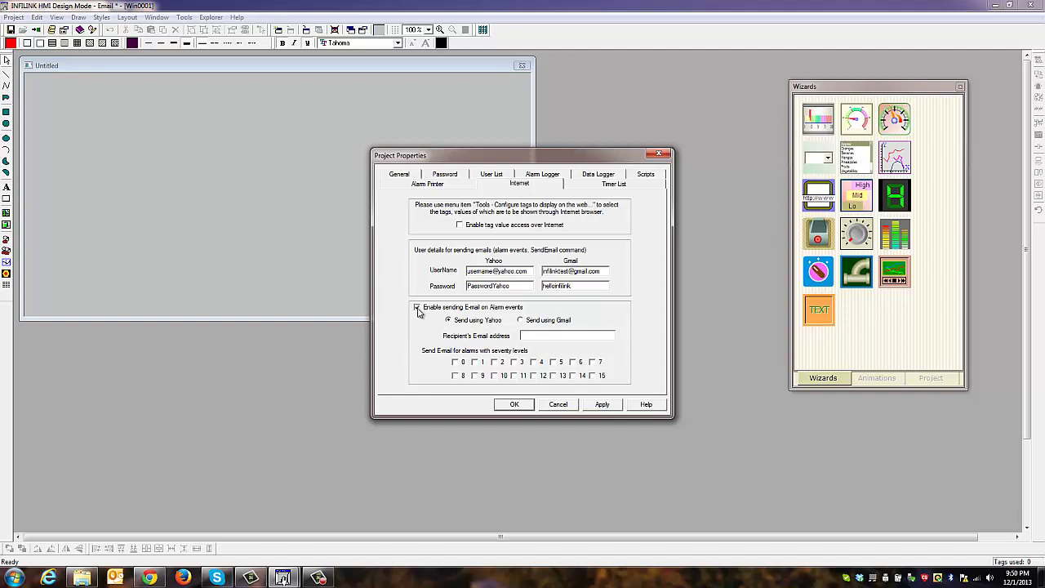
Enable alarm e-mail sending via Gmail, paste the recipient's address, and confirm
left_click(417, 309)
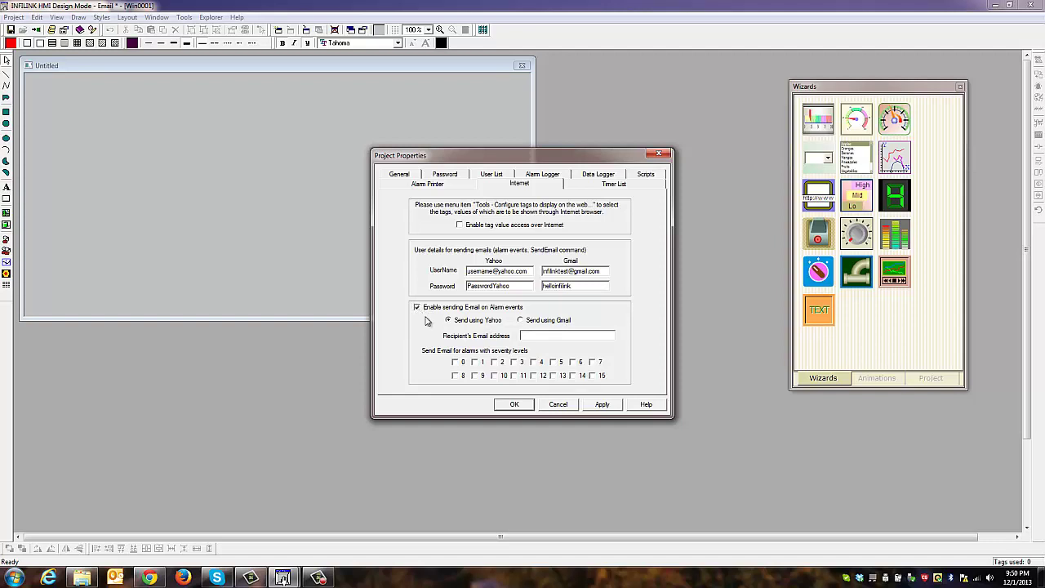
left_click(521, 321)
right_click(530, 337)
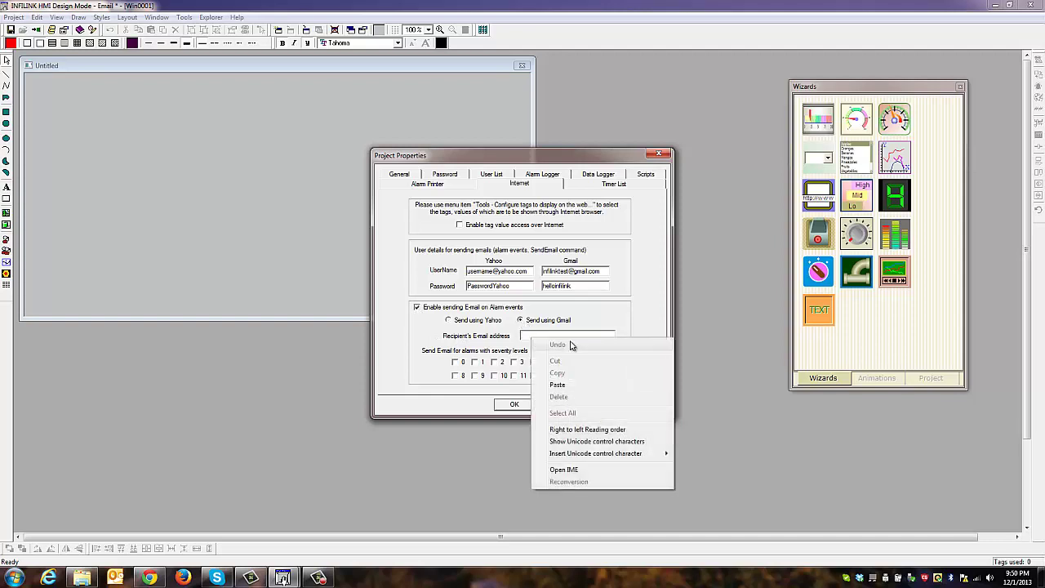
left_click(560, 385)
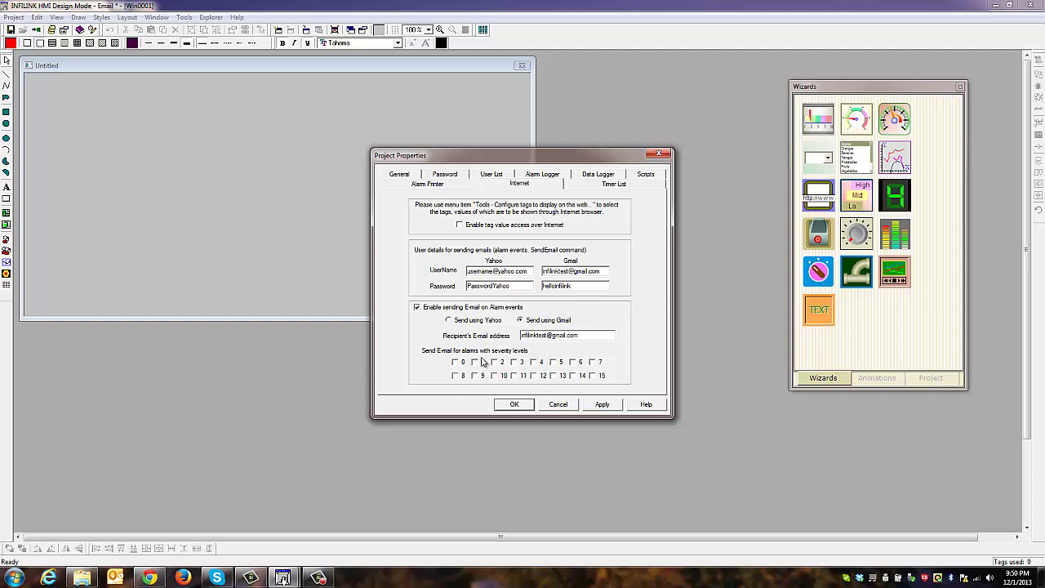
left_click(515, 405)
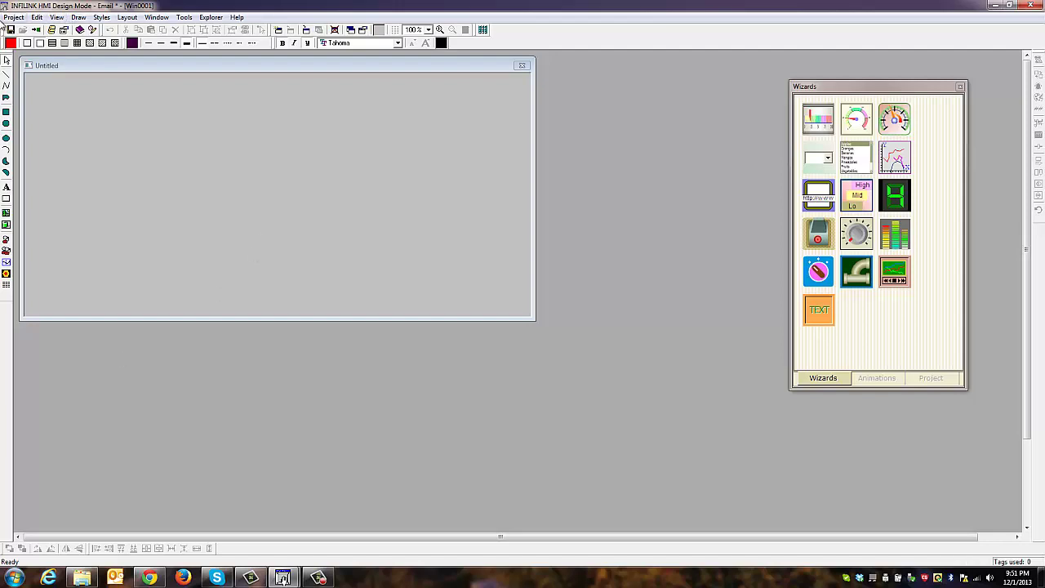
Create a memory tag group named Gmail in Tag Groups and begin a new tag in it
left_click(13, 18)
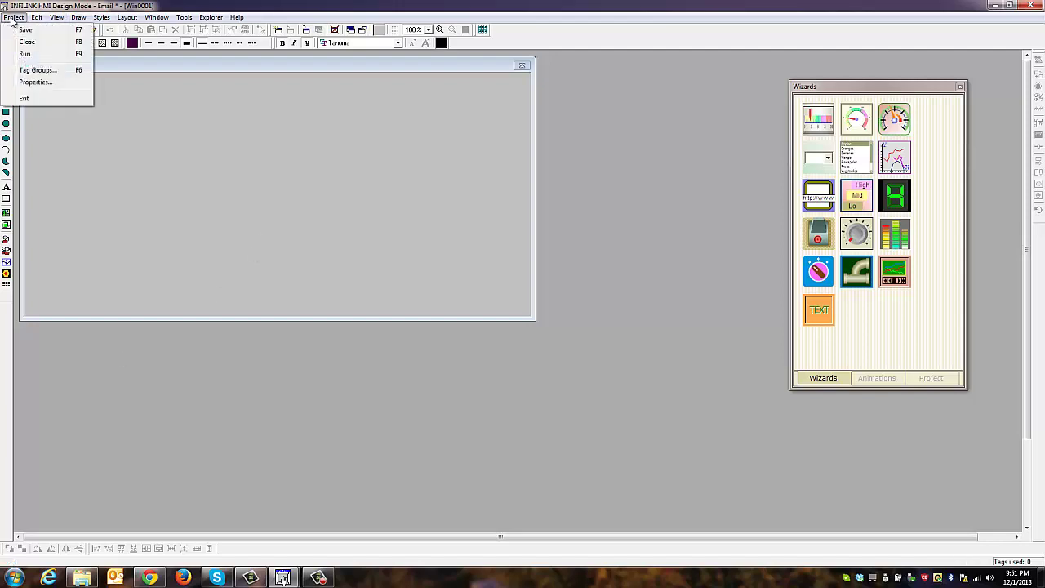
left_click(36, 70)
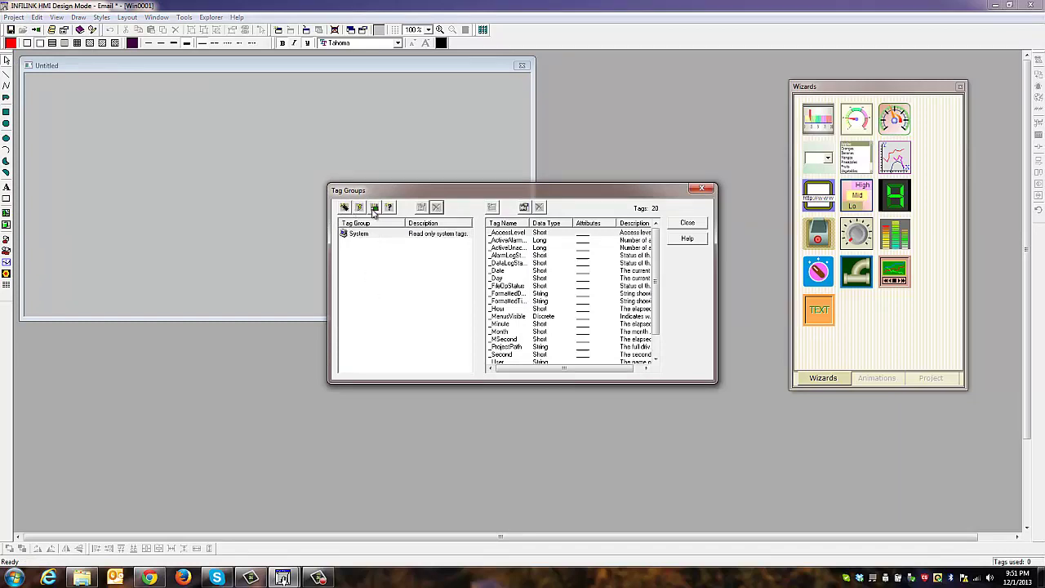
right_click(363, 269)
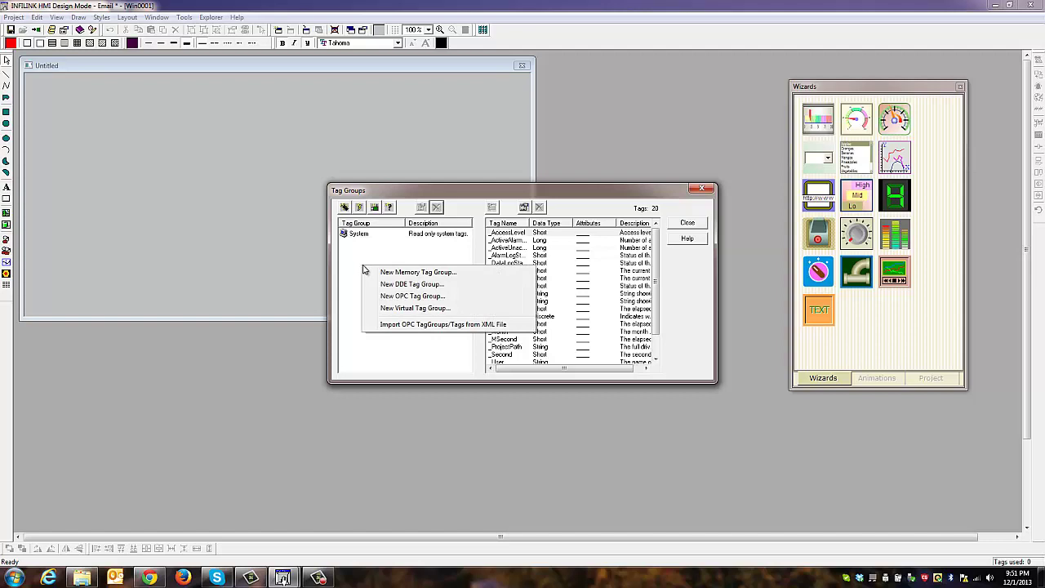
left_click(402, 275)
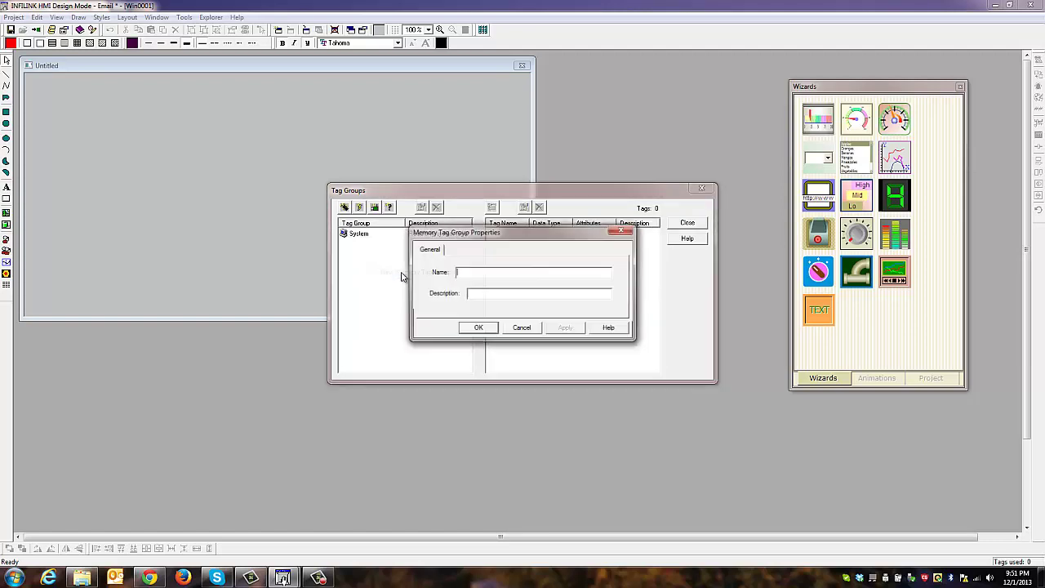
type("Gmail")
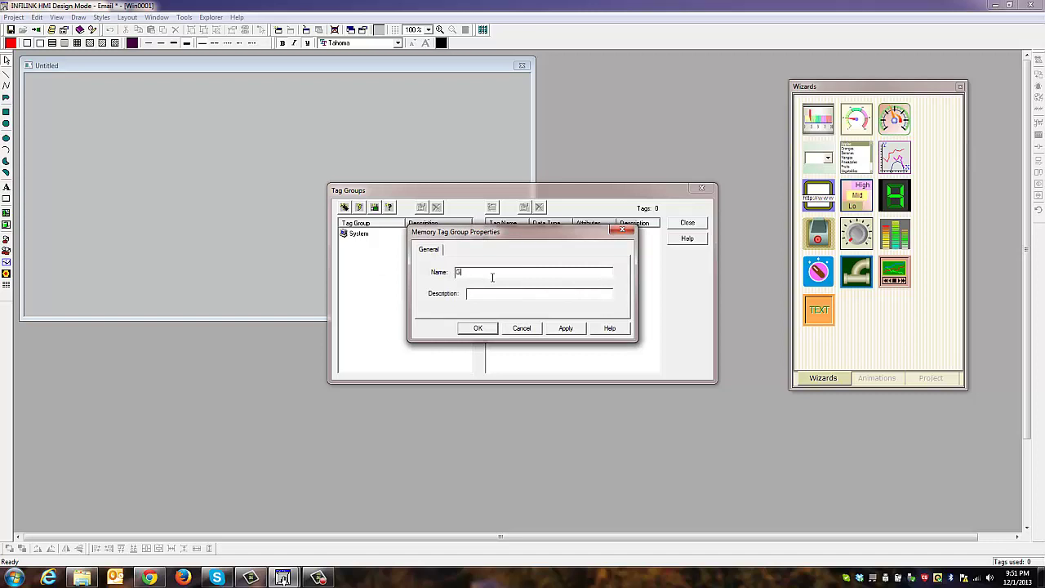
left_click(477, 329)
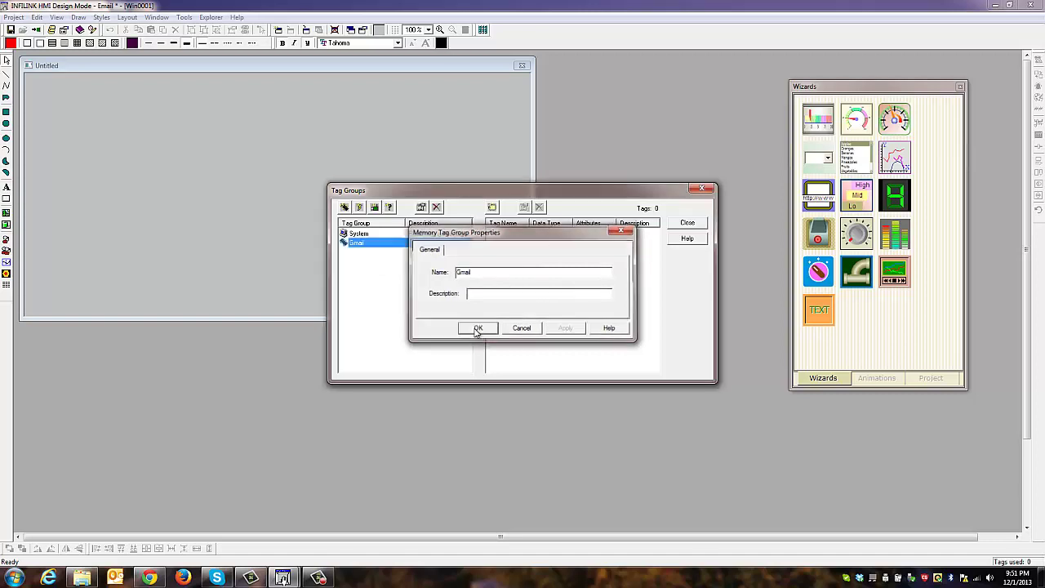
left_click(493, 208)
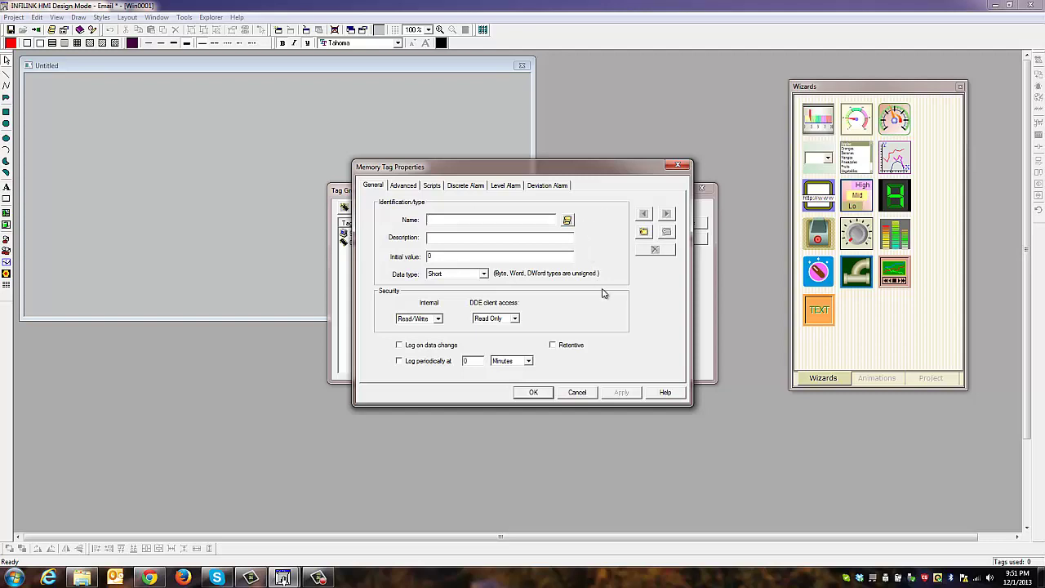
Search Help for 'sending email using' and open the Sending Emails using SendEmail topic's tag table
left_click(665, 393)
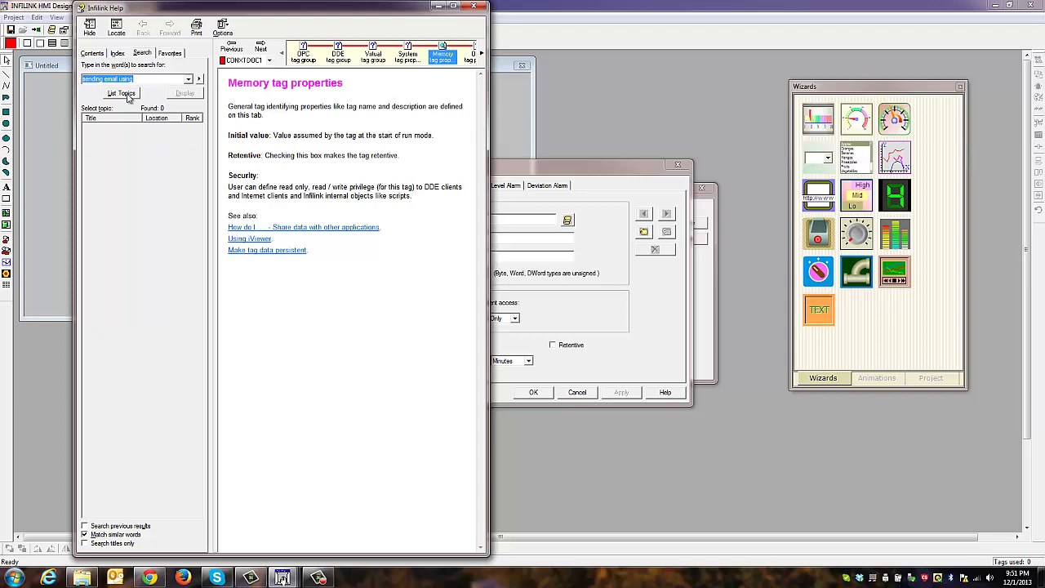
left_click(122, 93)
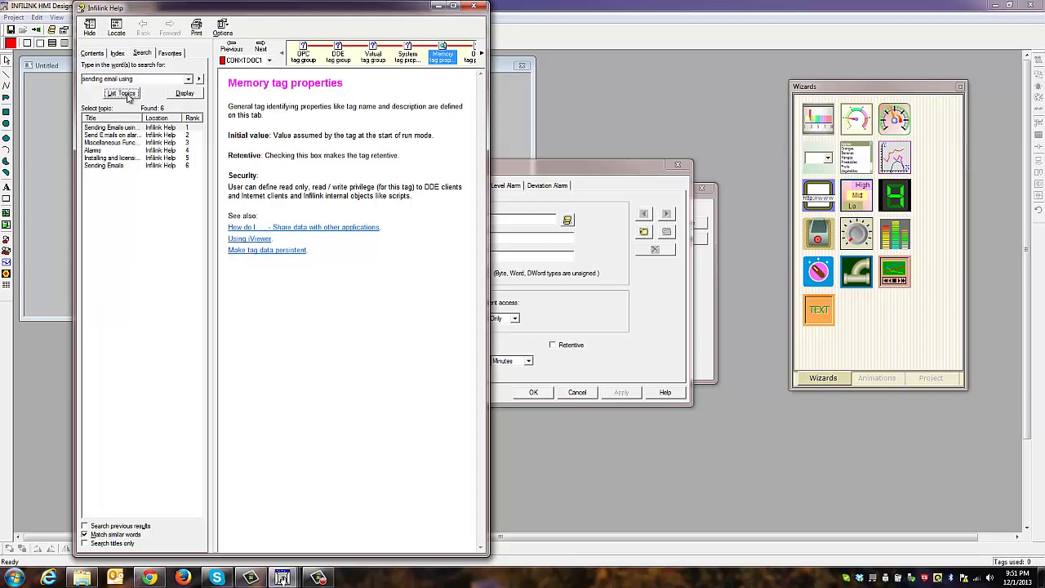
left_click(453, 6)
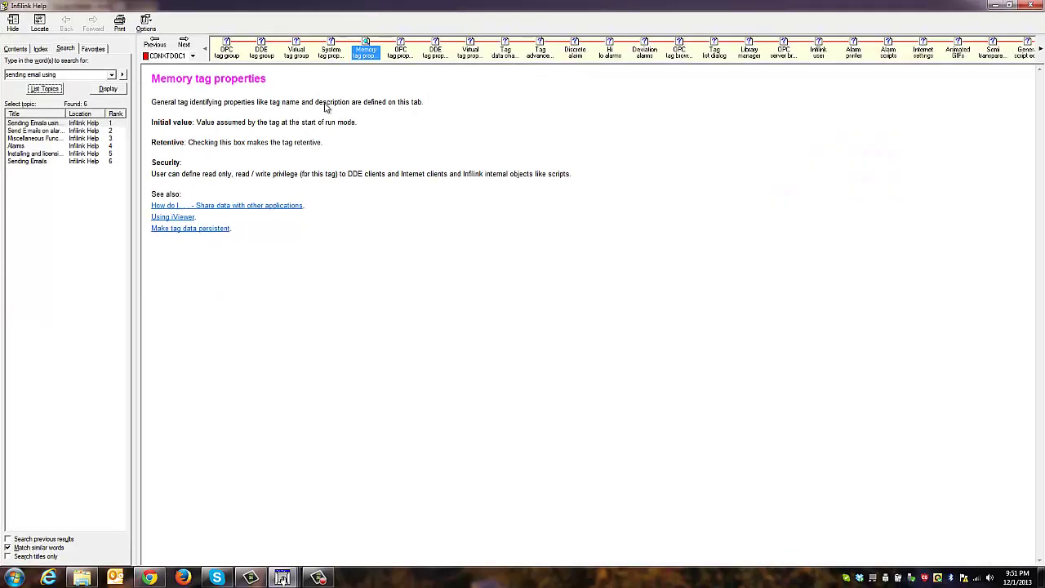
double_click(38, 124)
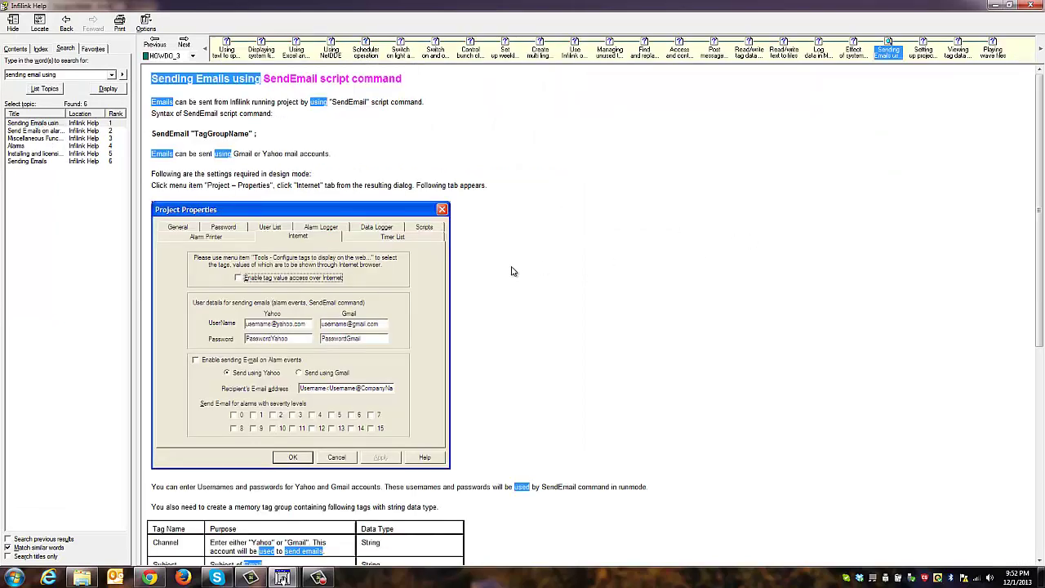
scroll(562, 338, "down", 7)
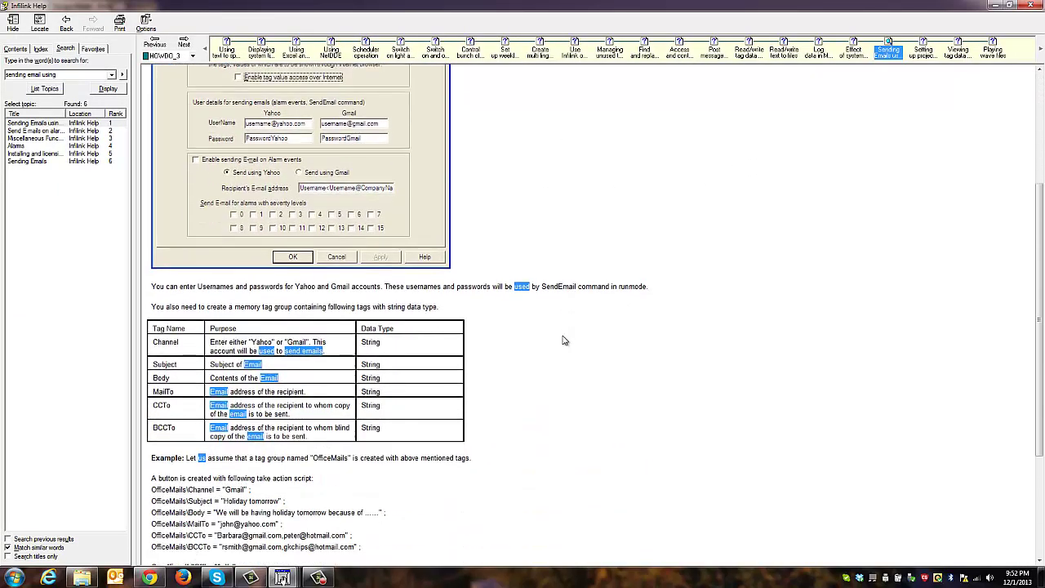
scroll(562, 340, "down", 1)
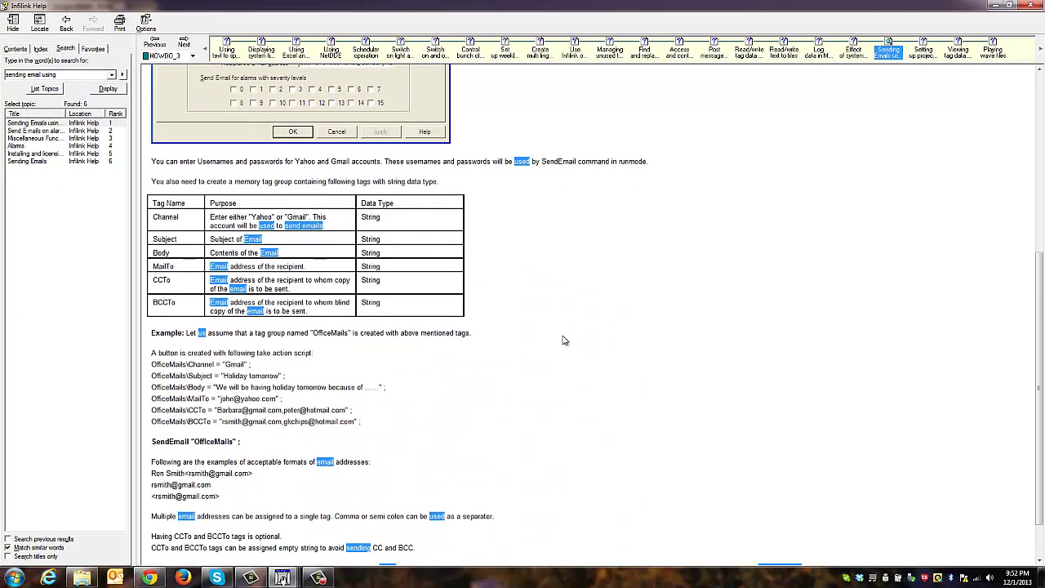
Add a String tag MailTo whose initial value is the recipient's e-mail address
left_click(995, 7)
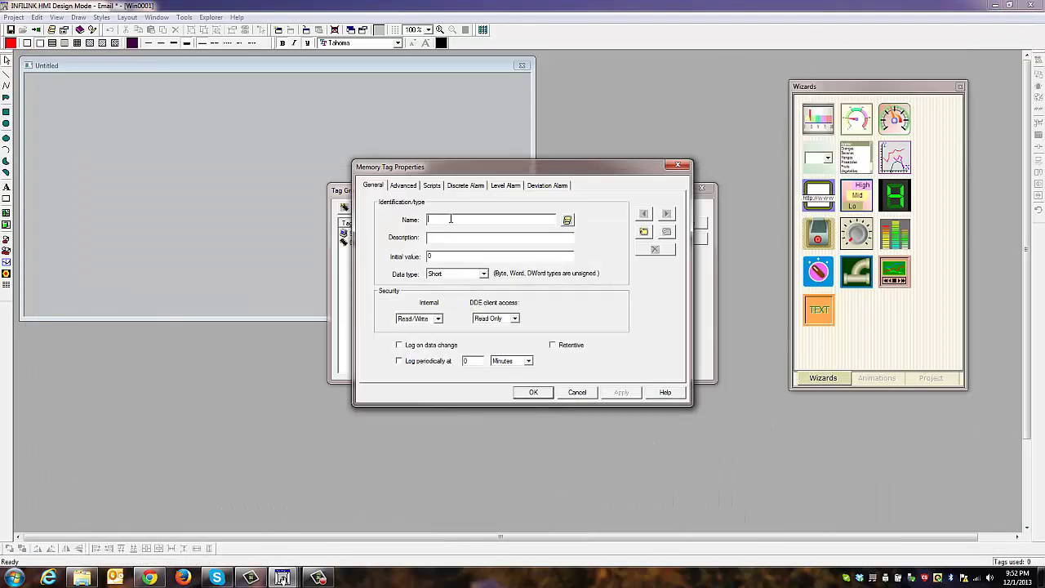
type("Malk")
key("BackSpace")
right_click(433, 259)
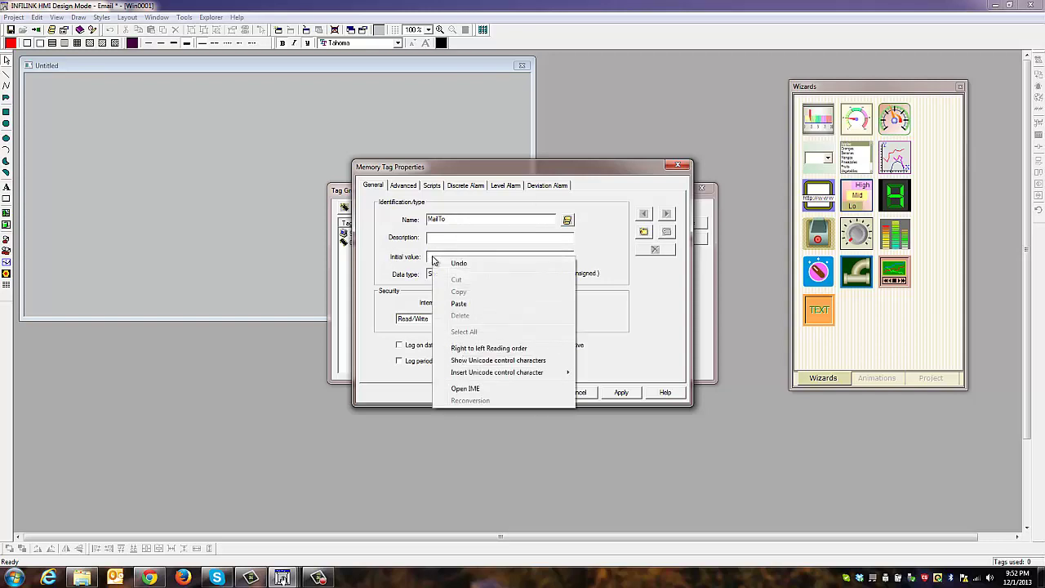
left_click(458, 304)
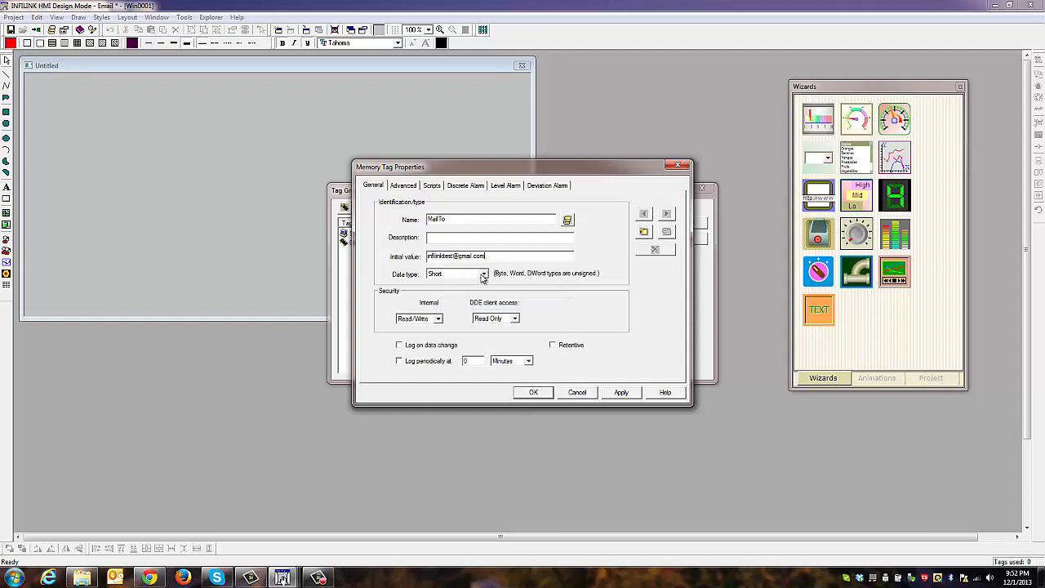
left_click(483, 276)
left_click(452, 347)
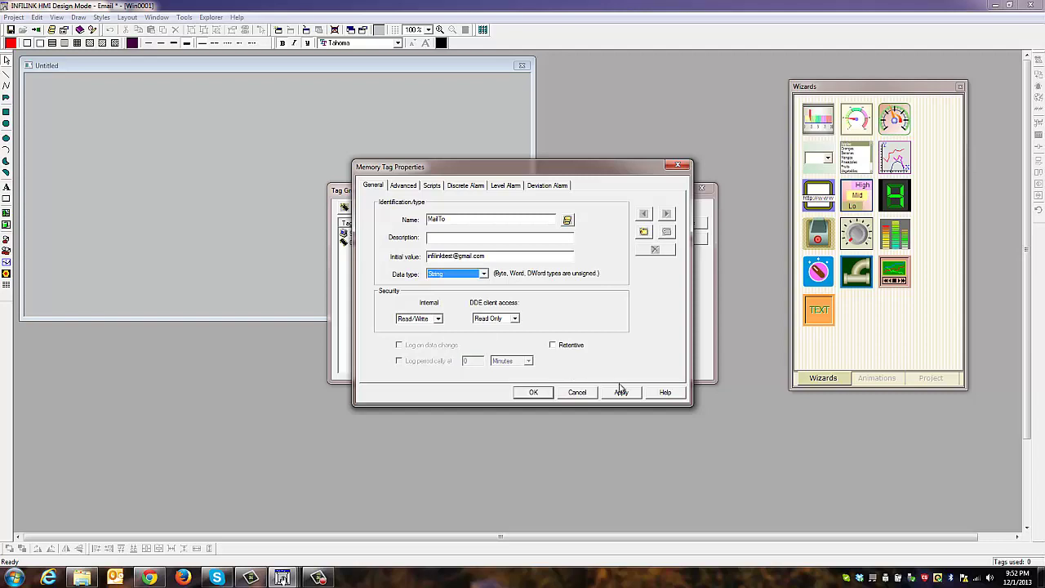
left_click(533, 393)
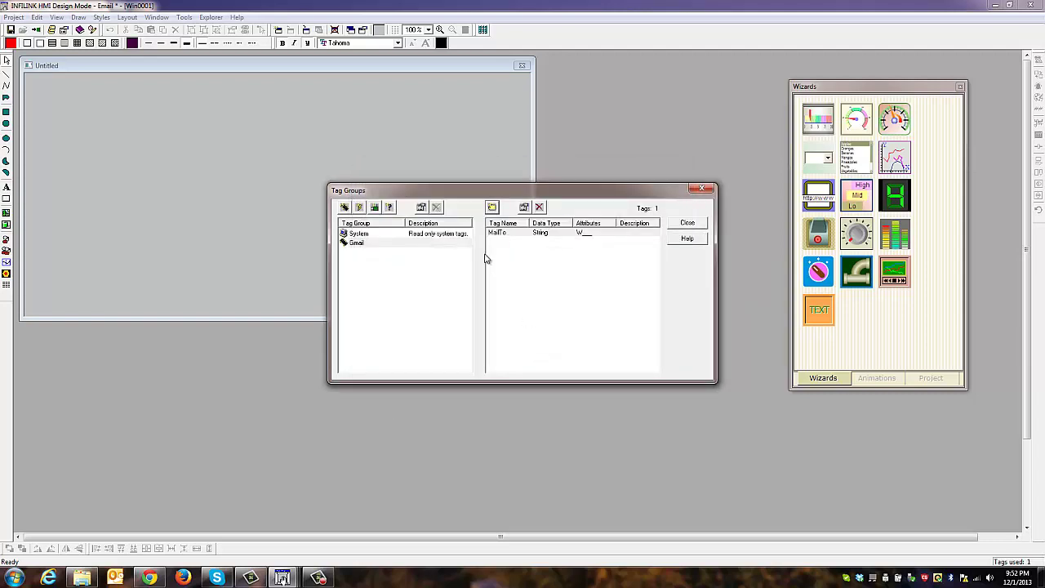
Add a String tag Subject with initial value Alarm
left_click(492, 207)
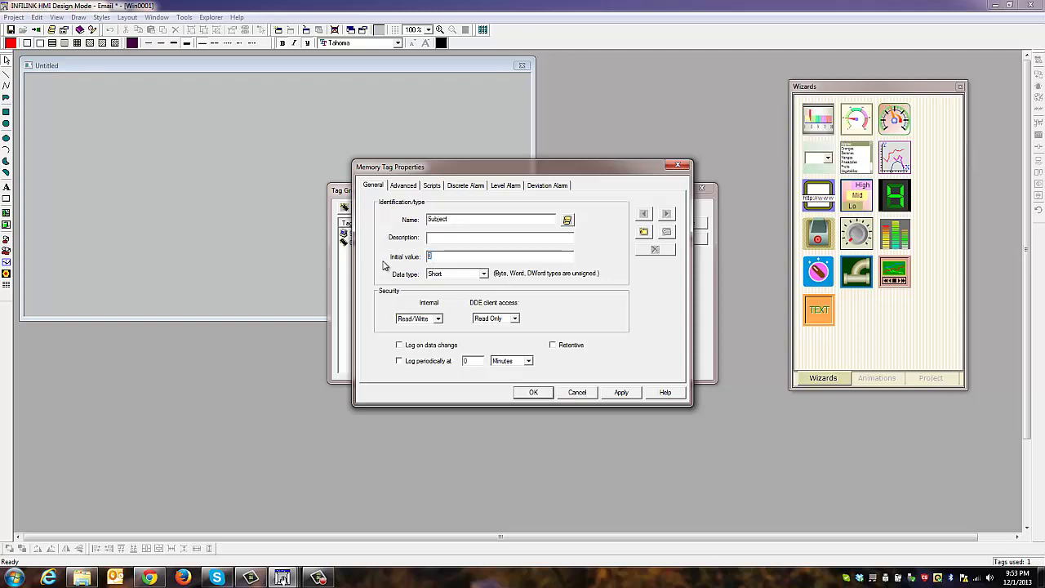
type("Alarm")
left_click(483, 274)
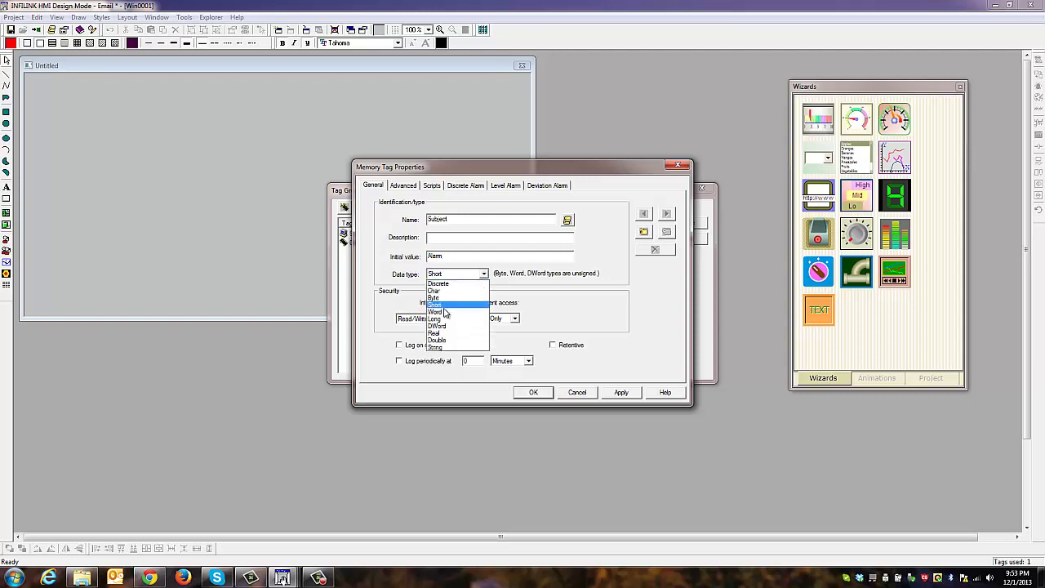
left_click(445, 348)
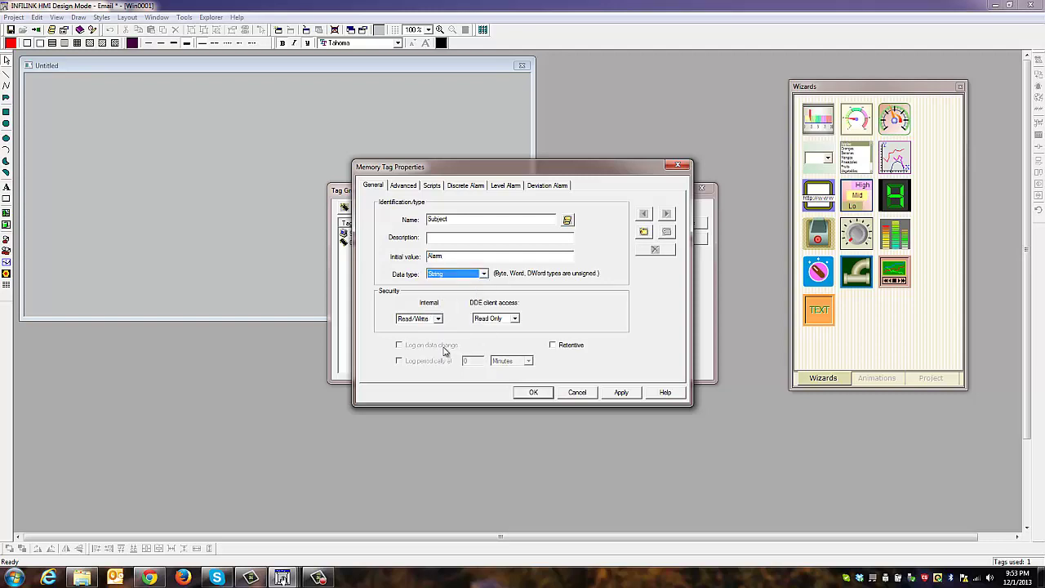
left_click(533, 391)
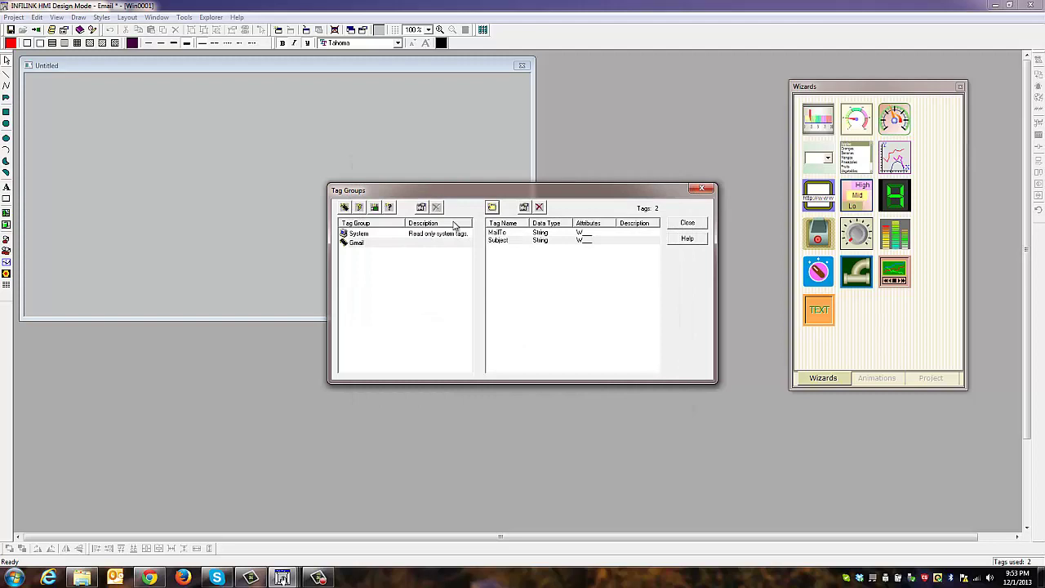
Add a String tag Body with initial value 'KEF is on Fire!'
left_click(492, 207)
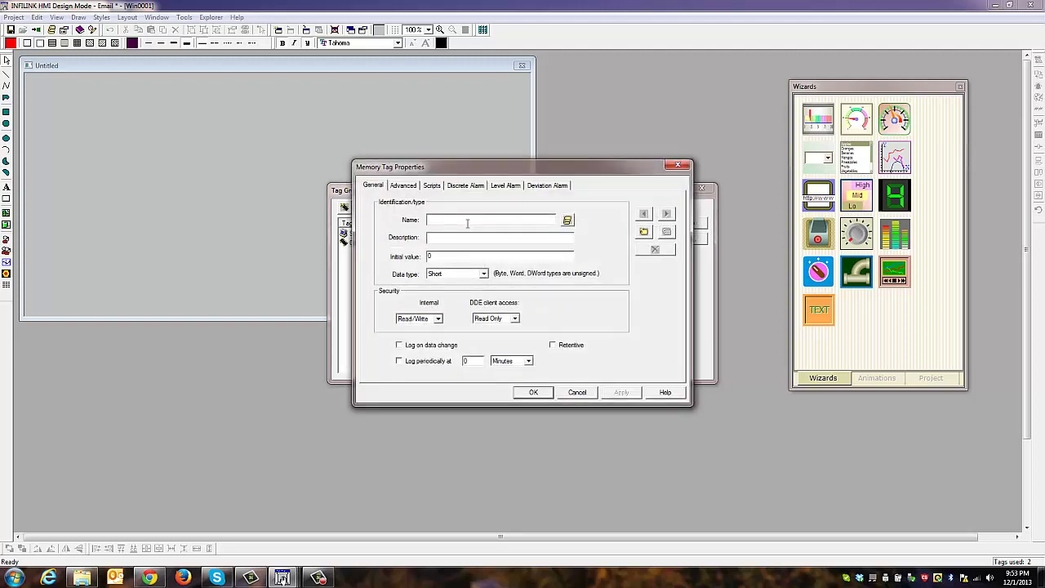
type("B")
key("Tab")
key("Tab")
type("KE")
left_click(485, 274)
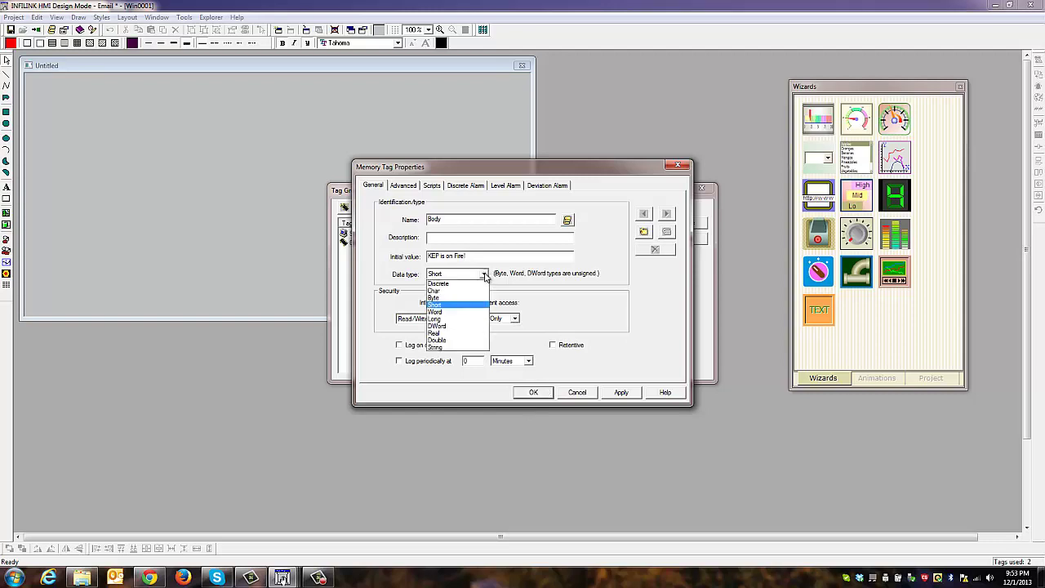
left_click(454, 347)
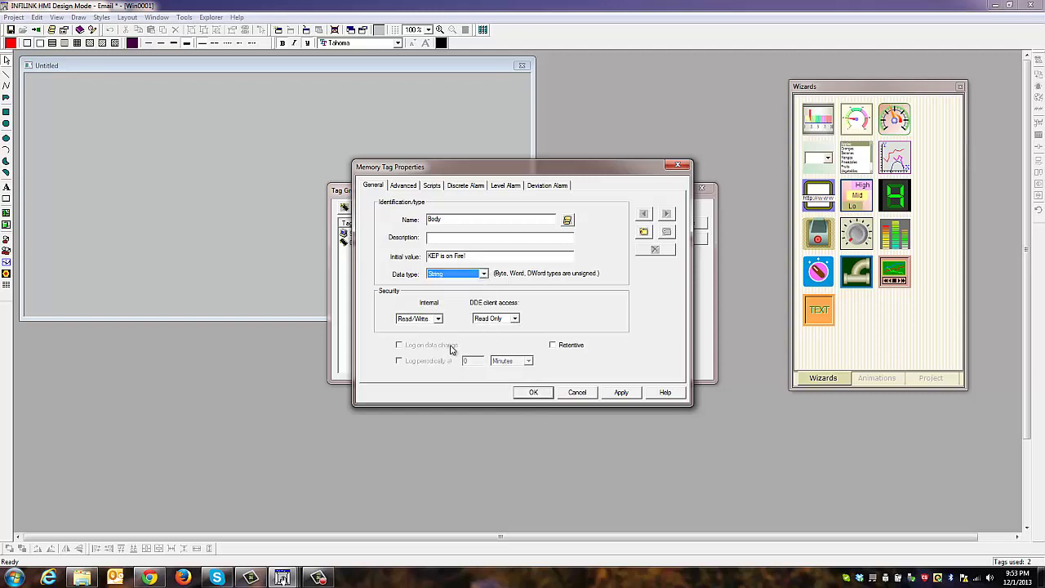
left_click(531, 393)
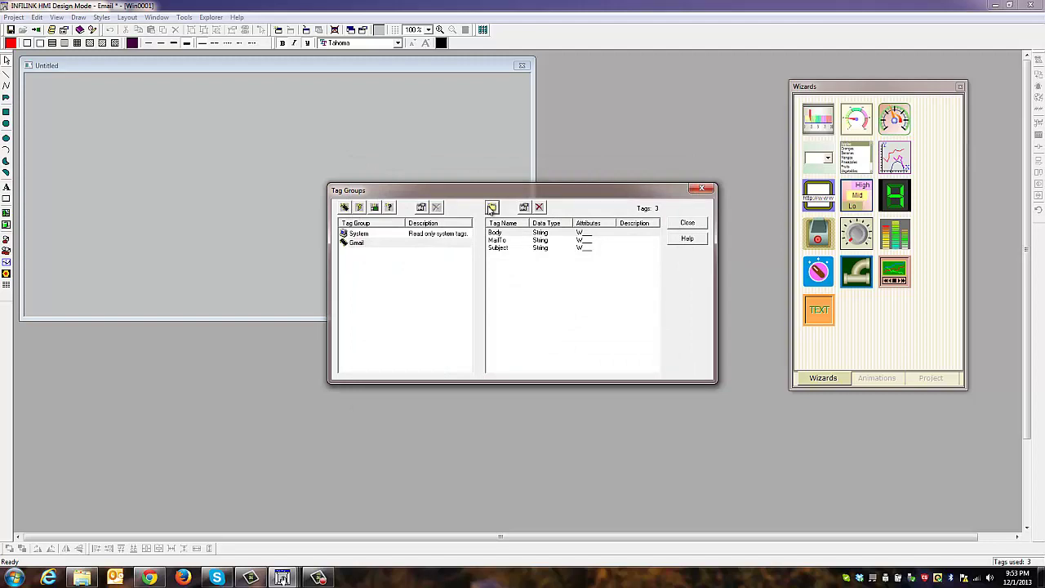
Add a String tag Channel initialised to Gmail, then close the Tag Groups window
left_click(491, 208)
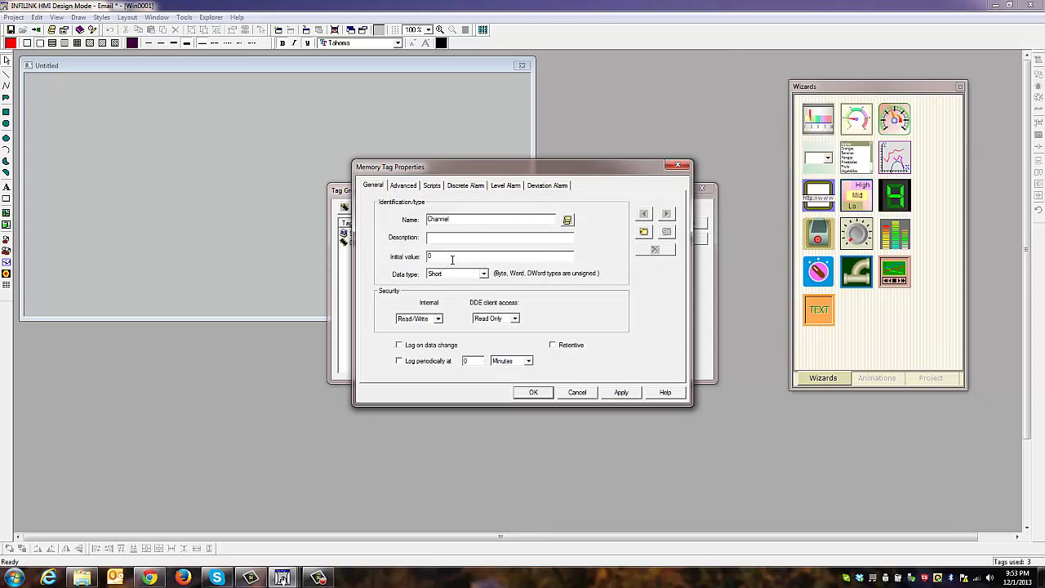
double_click(451, 259)
left_click(484, 274)
left_click(438, 347)
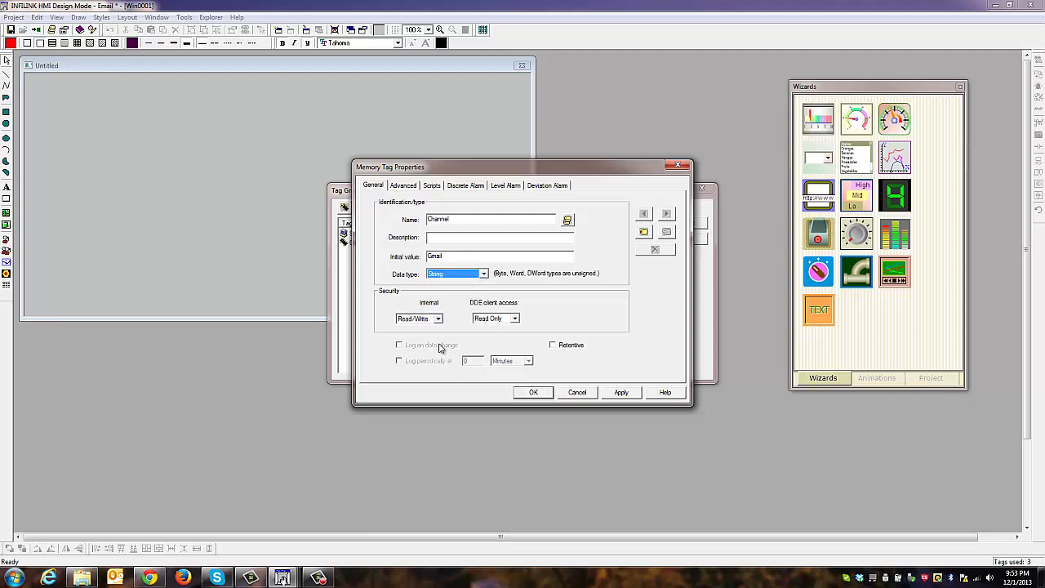
left_click(534, 392)
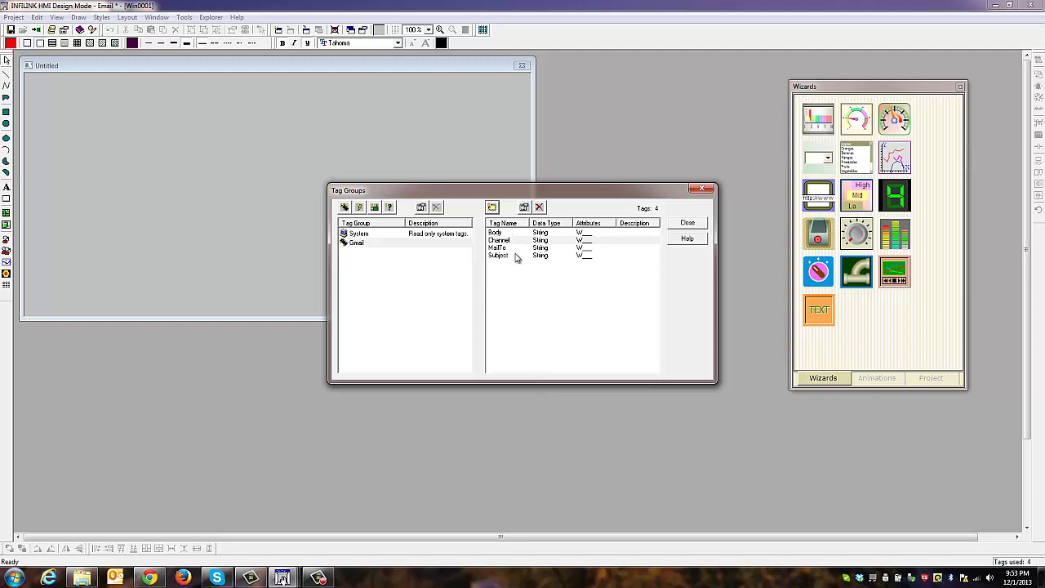
left_click(688, 224)
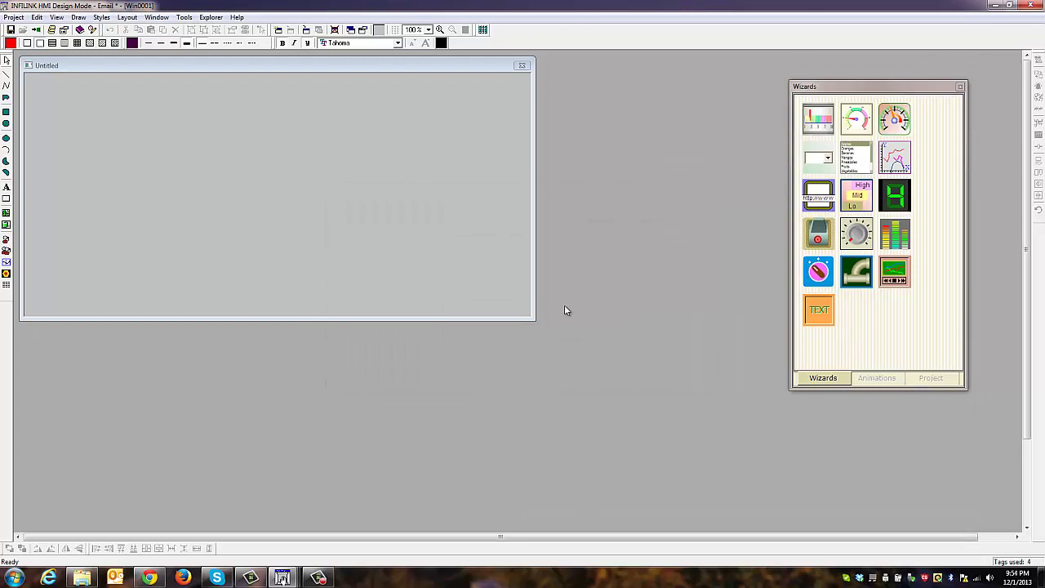
Enlarge the Untitled display window and draw a red button in its centre
left_click_drag(531, 319, 641, 438)
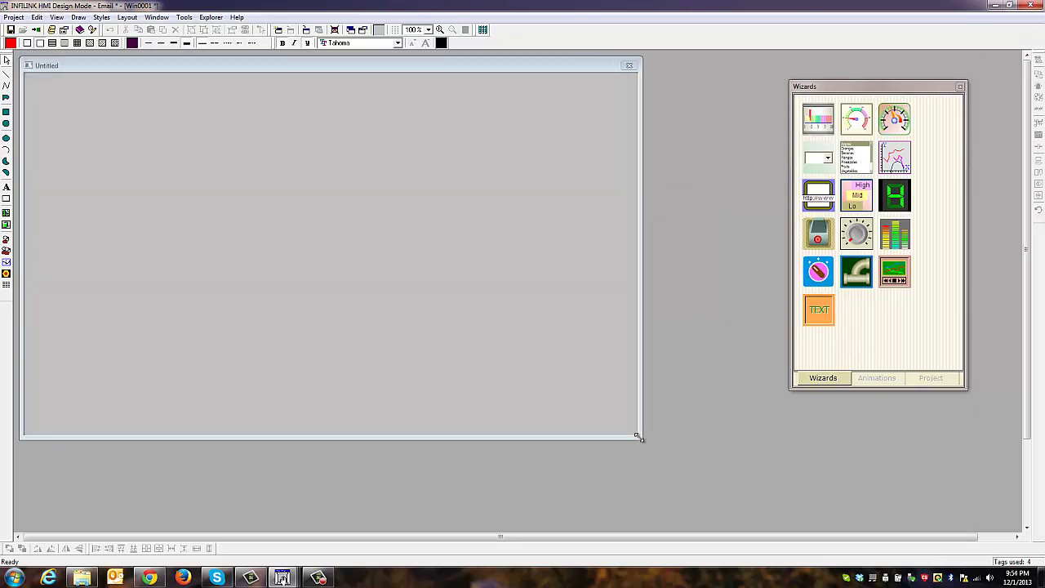
left_click(6, 198)
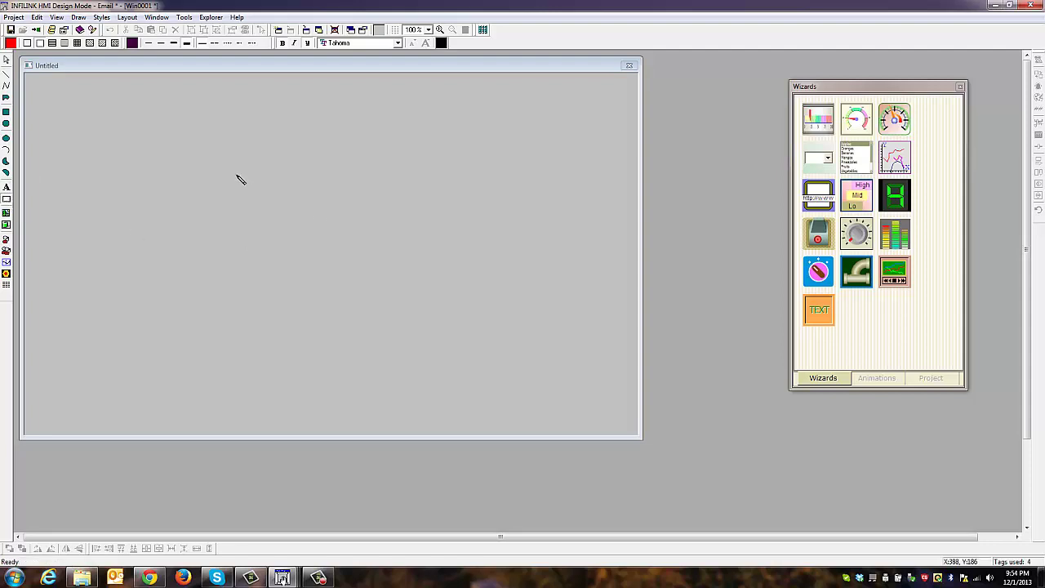
left_click_drag(236, 174, 524, 327)
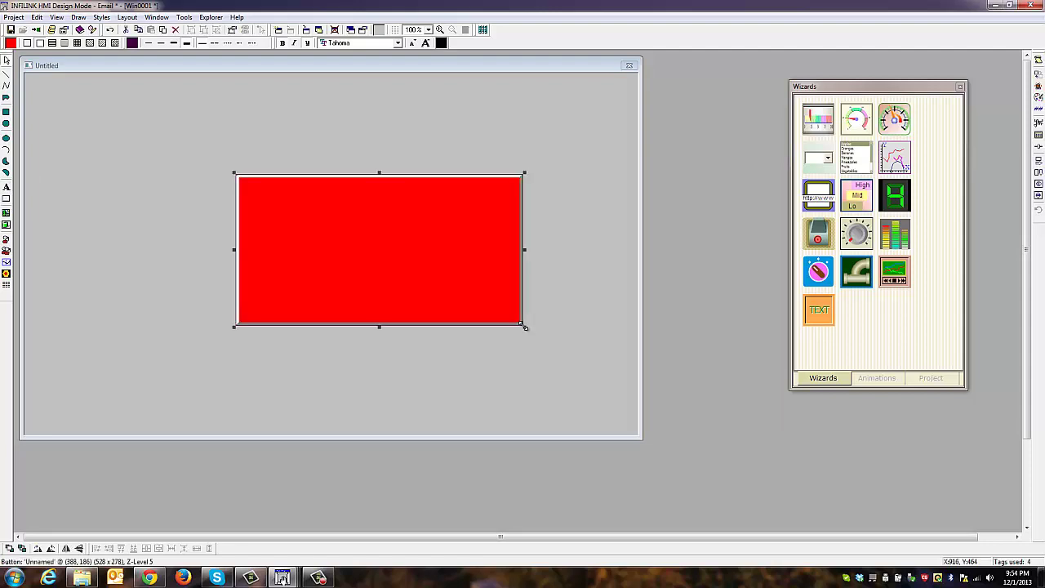
Label the button 'Send Email' in bold, underlined 24-point Tahoma text
right_click(337, 253)
left_click(372, 321)
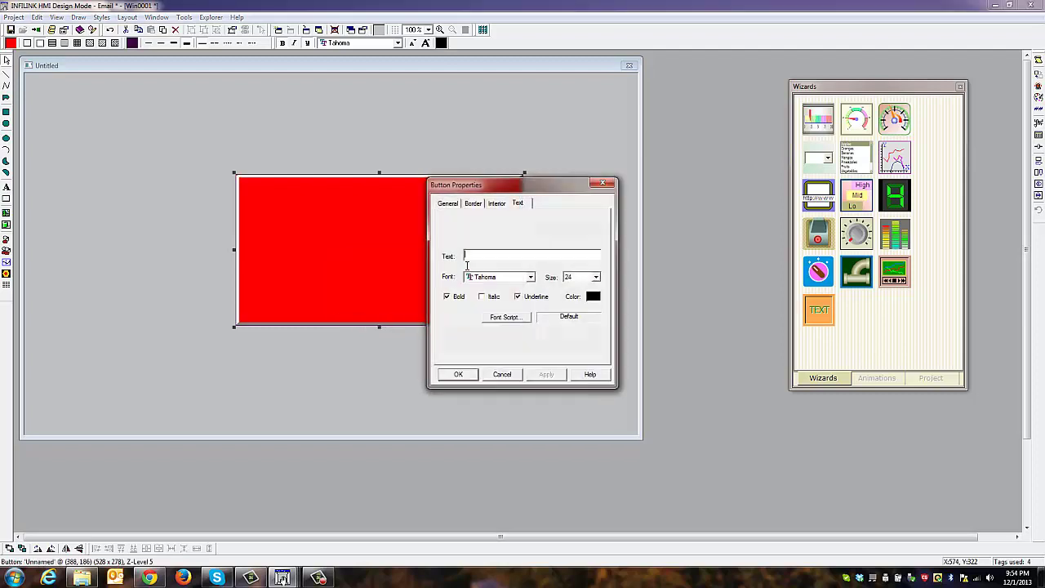
type("Send Email")
left_click(546, 374)
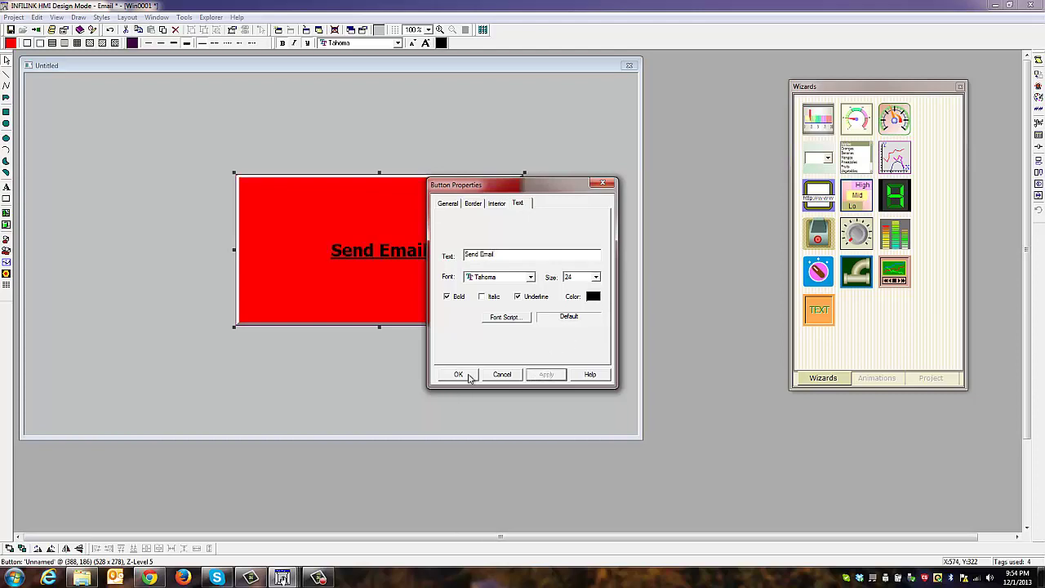
left_click(469, 375)
Give the button a verified button-down Take Action script: Sendemail"Gmail";
right_click(381, 265)
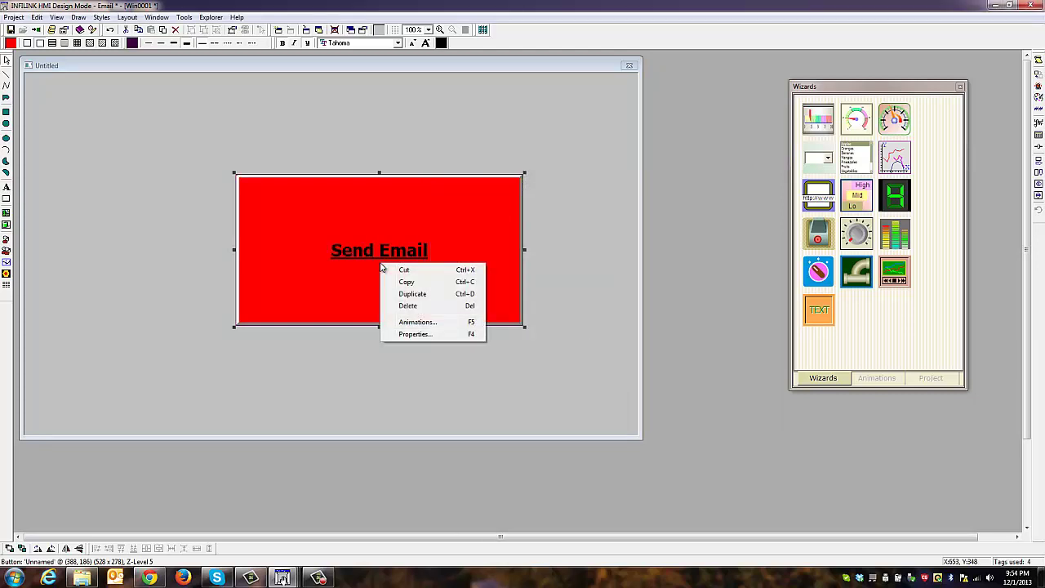
left_click(408, 323)
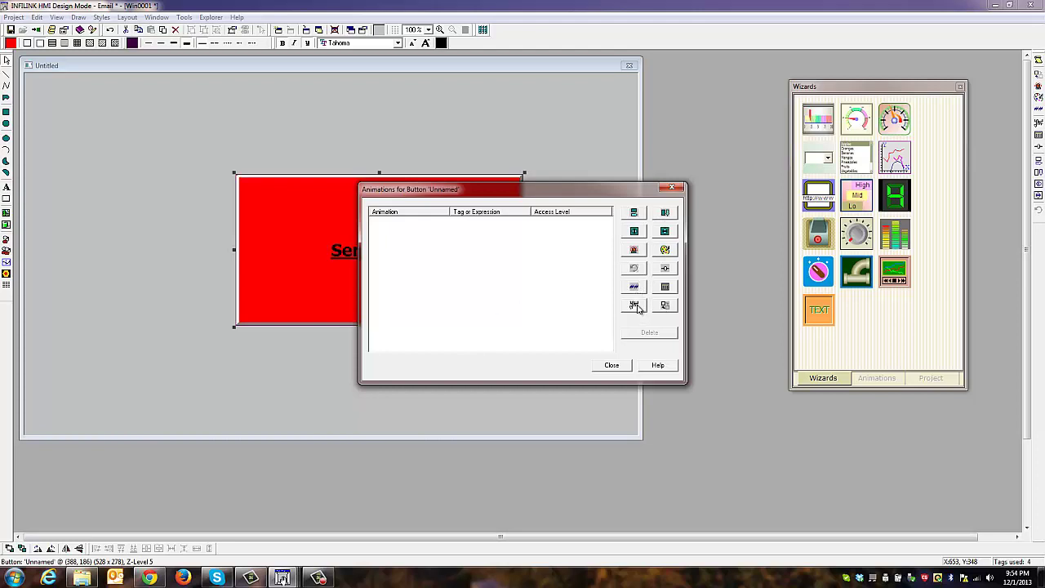
left_click(663, 365)
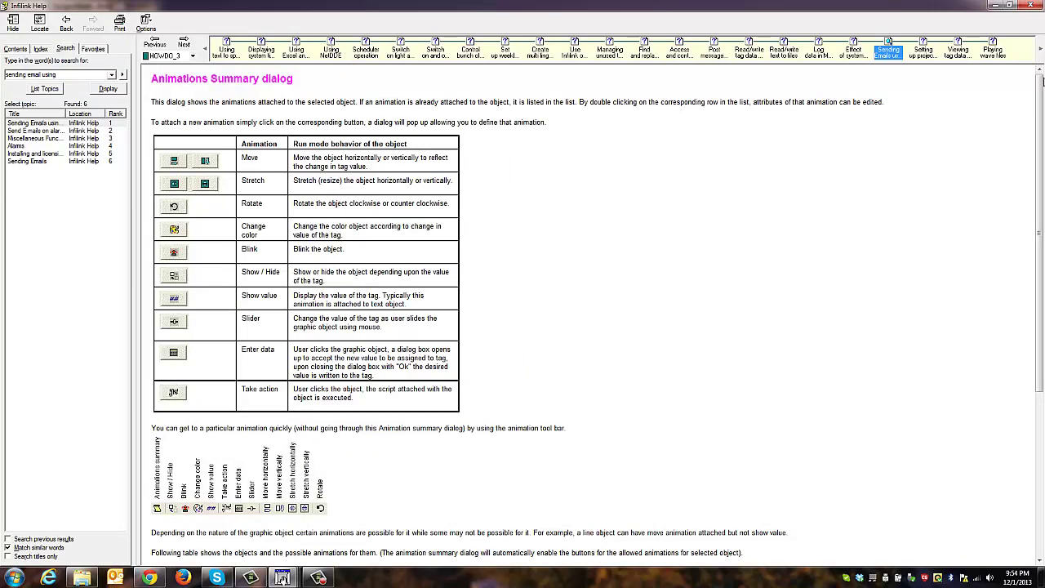
left_click(995, 5)
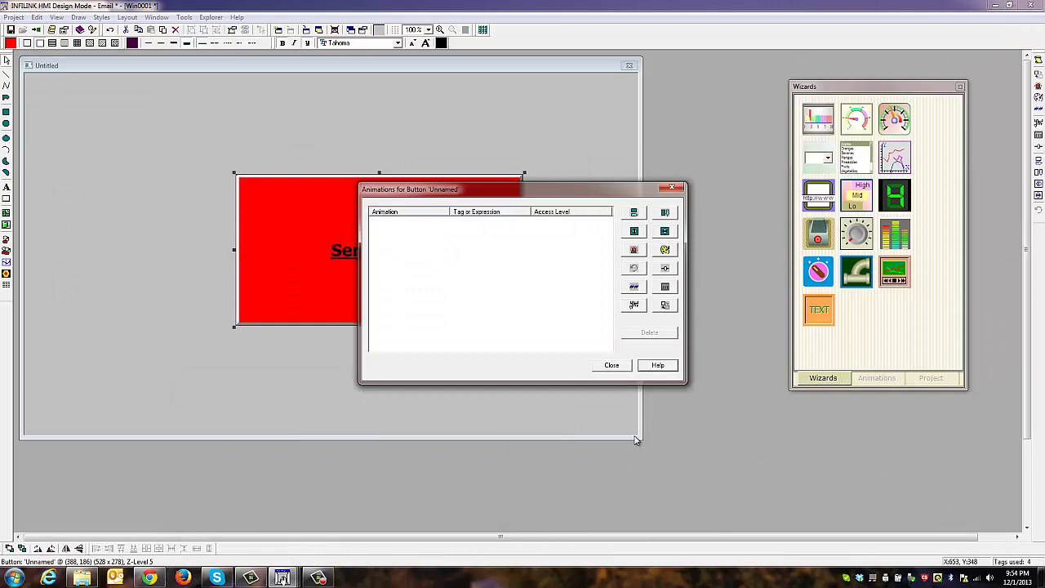
left_click(634, 305)
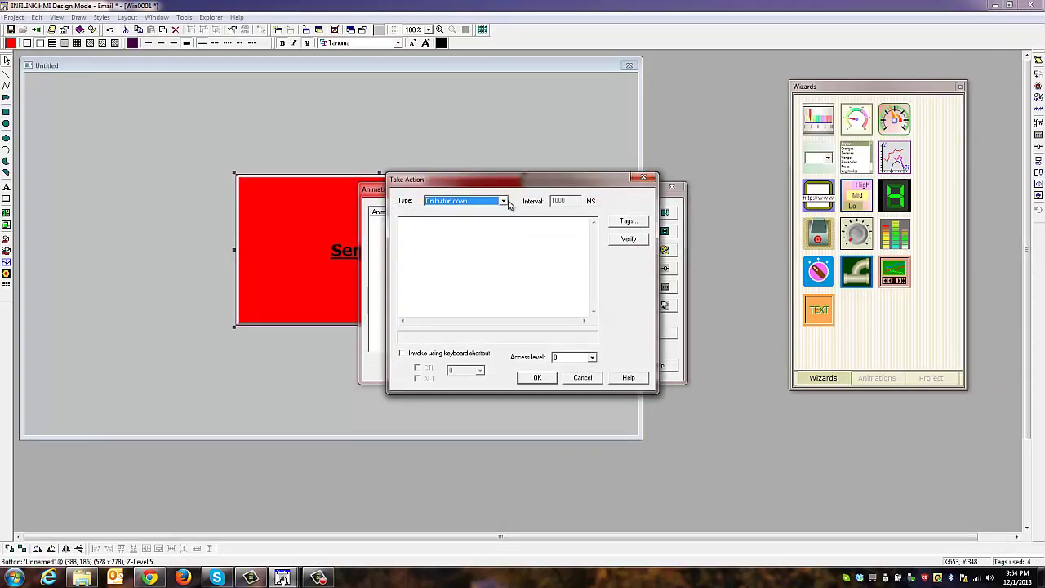
left_click(430, 229)
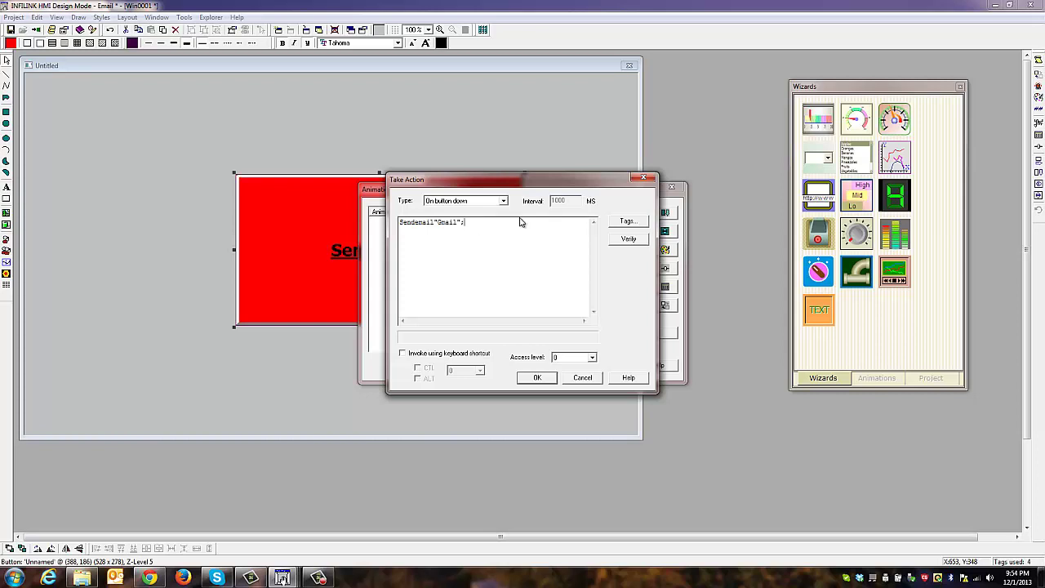
left_click(633, 240)
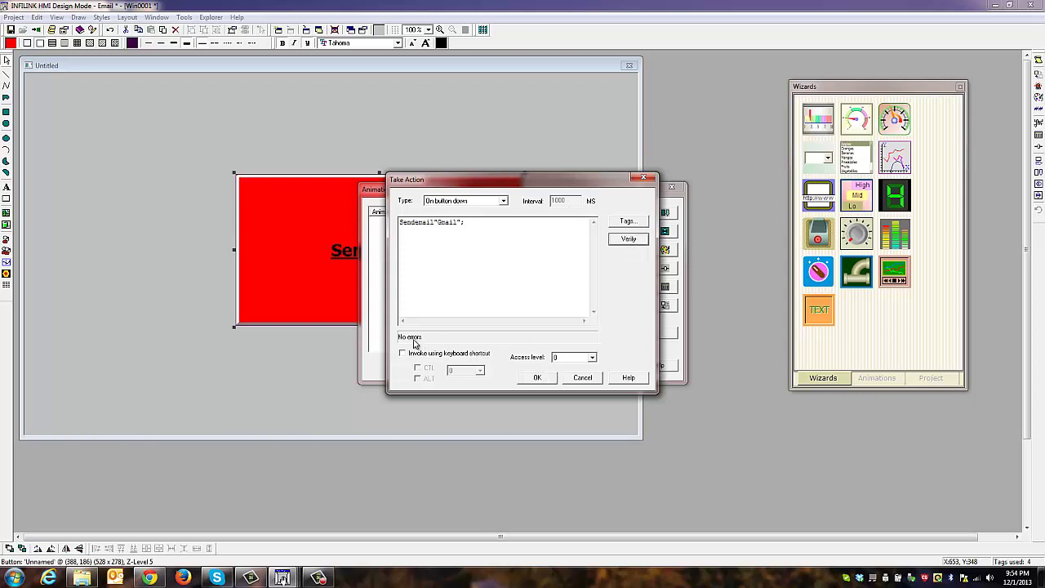
left_click(537, 378)
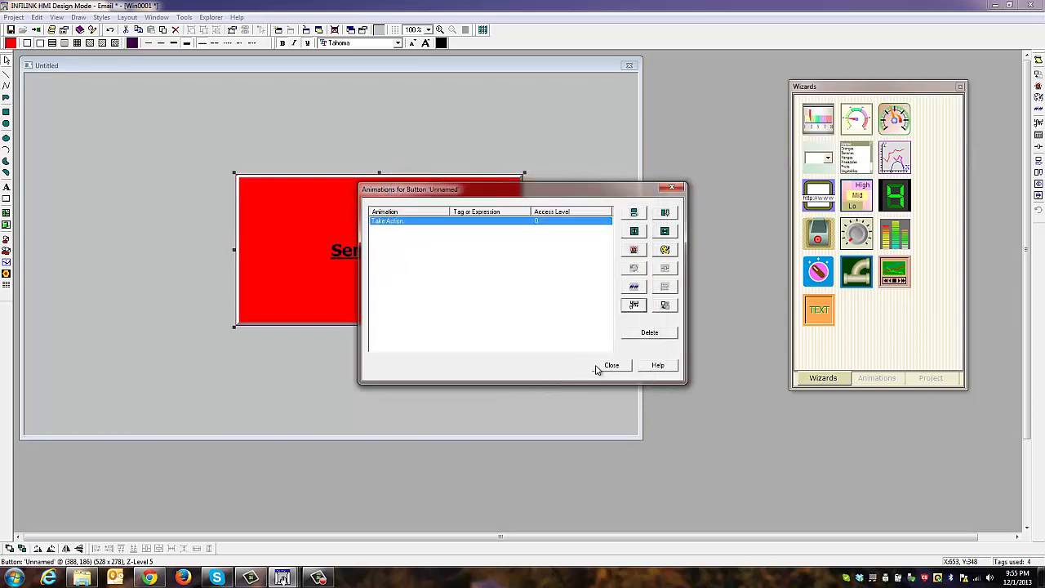
left_click(601, 368)
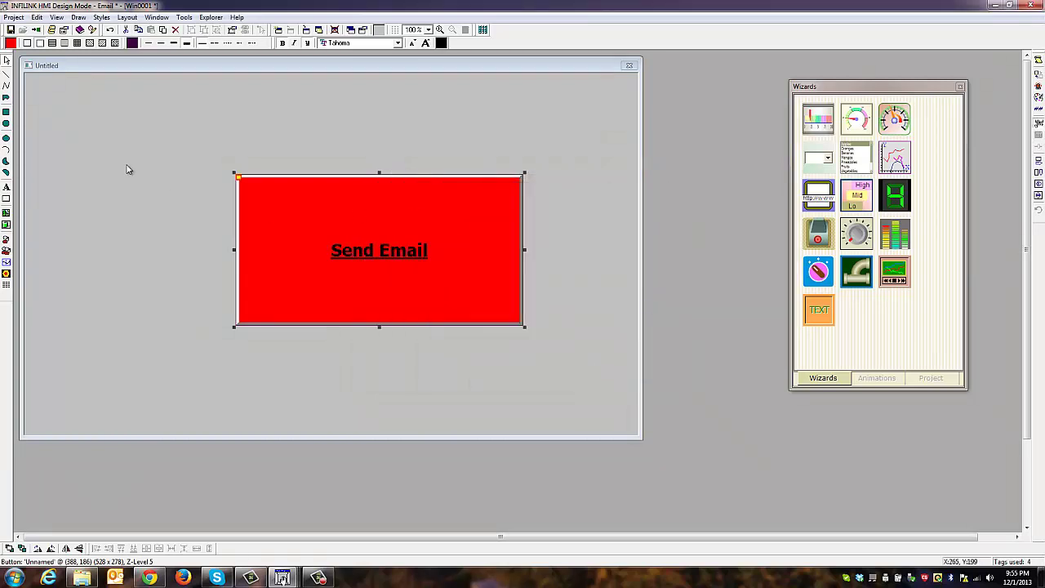
Save and run the project, press Send Email, and check the email client logged the Alarm email
left_click(10, 30)
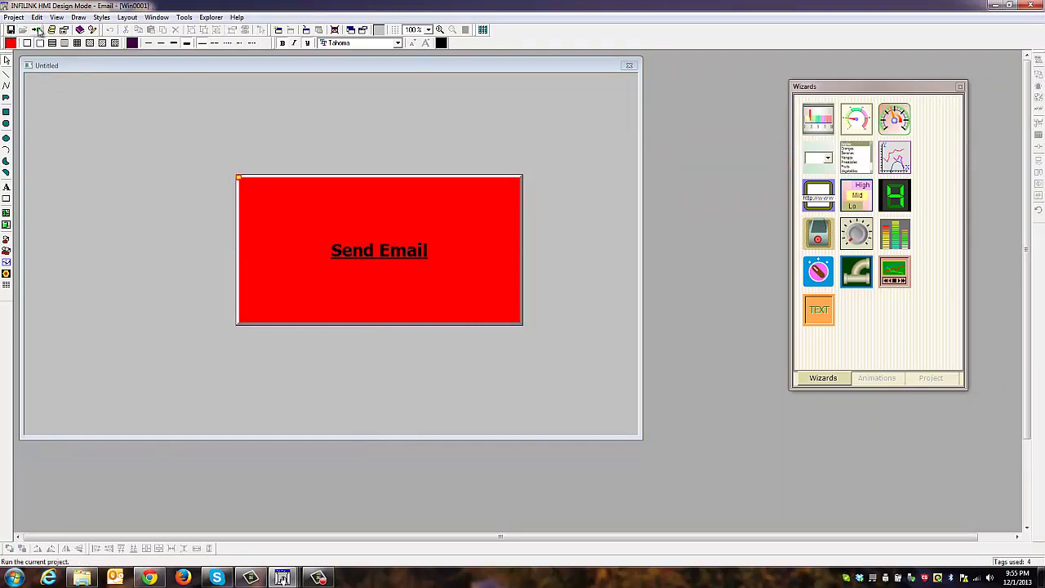
left_click(38, 31)
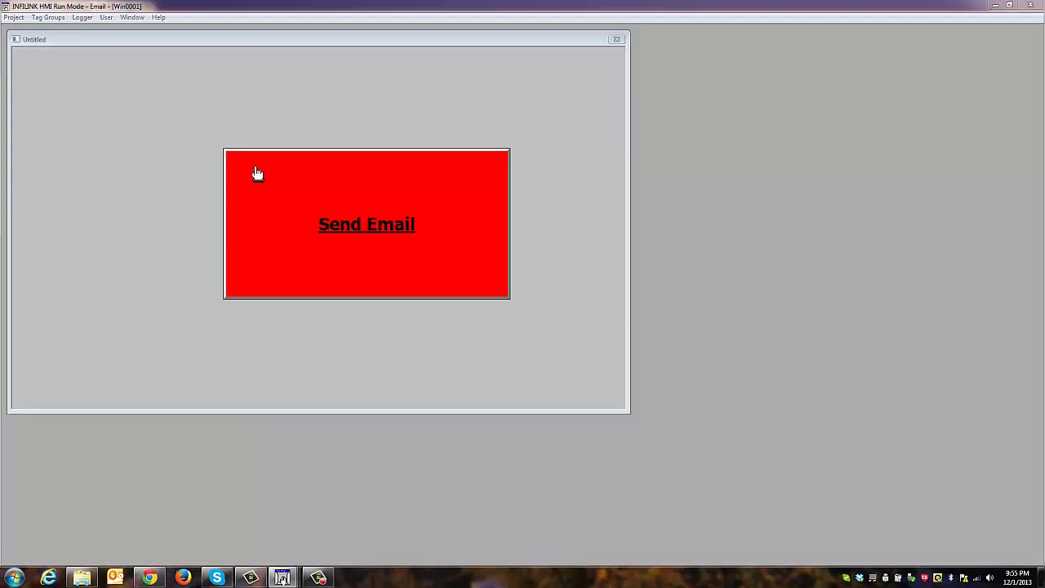
left_click(415, 288)
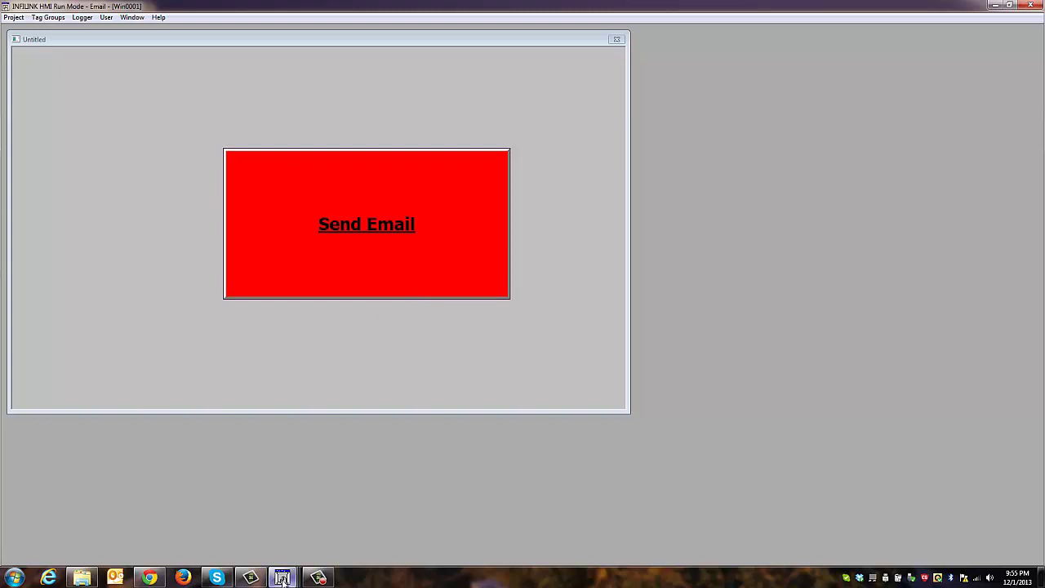
mouse_move(282, 578)
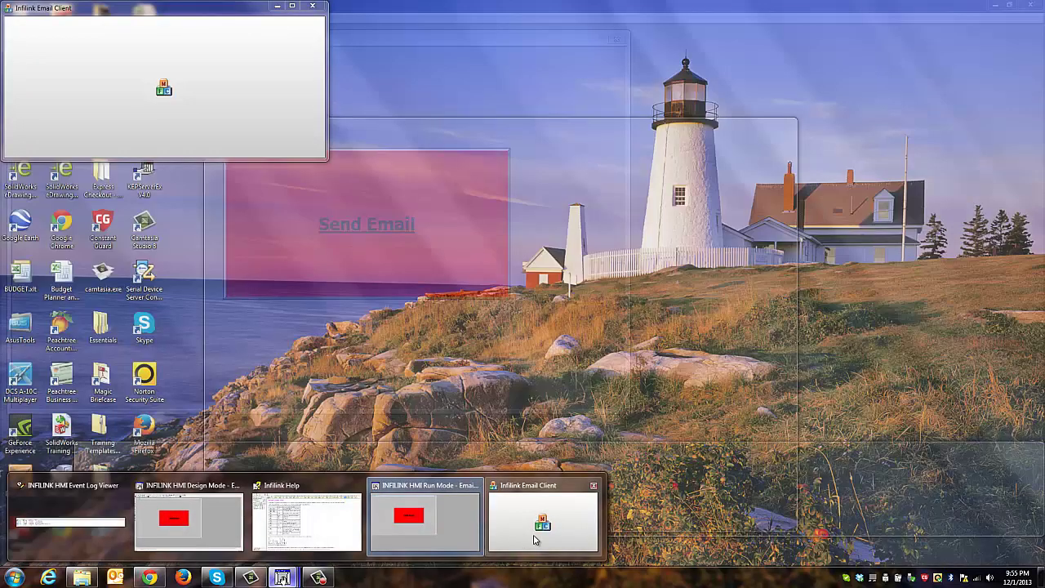
left_click(534, 539)
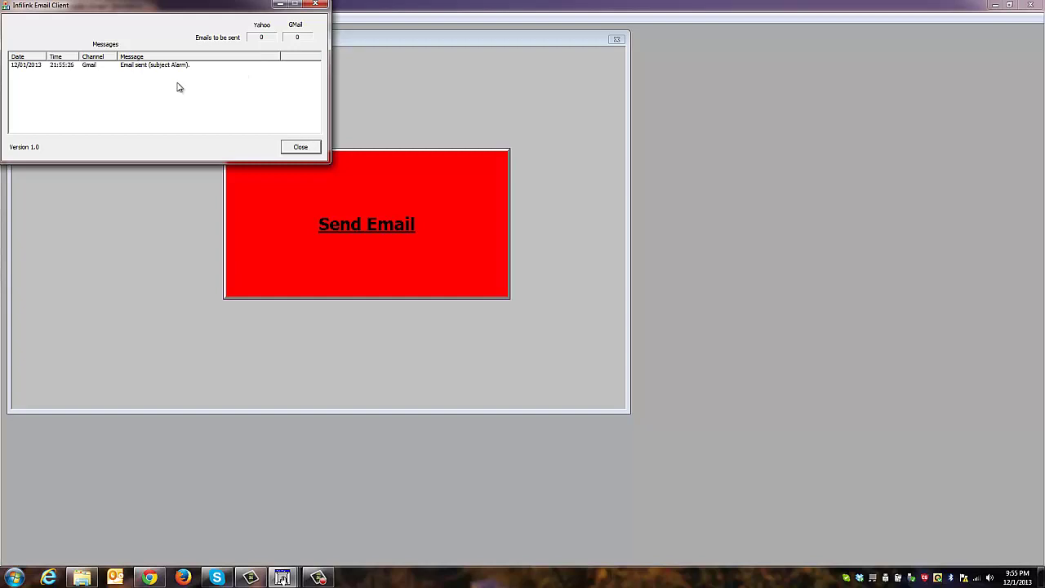
left_click(300, 146)
Open the Alarm message in Gmail's Sent Mail, showing 'KEF is on Fire!'
left_click(148, 578)
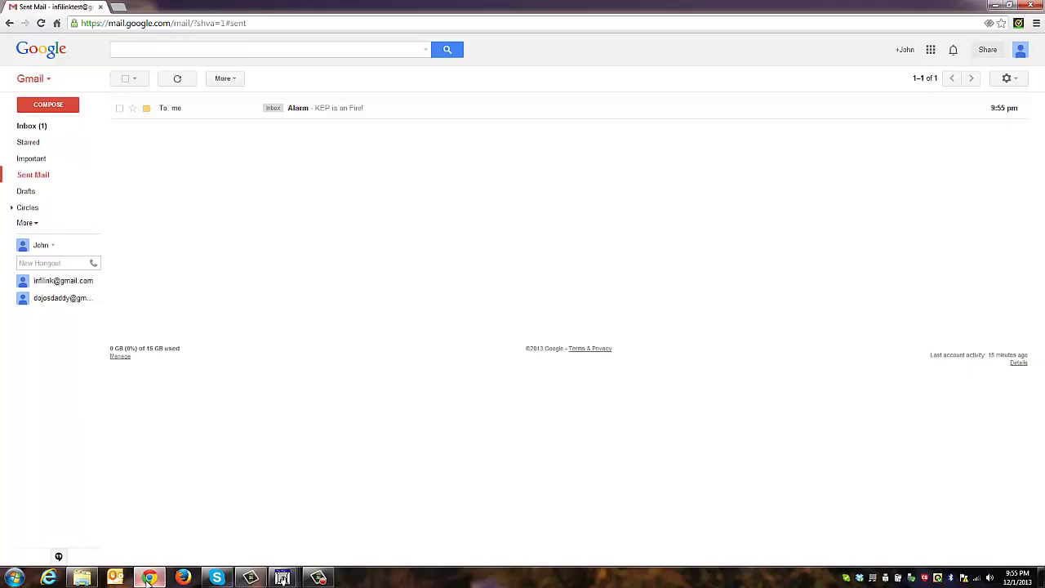
left_click(333, 113)
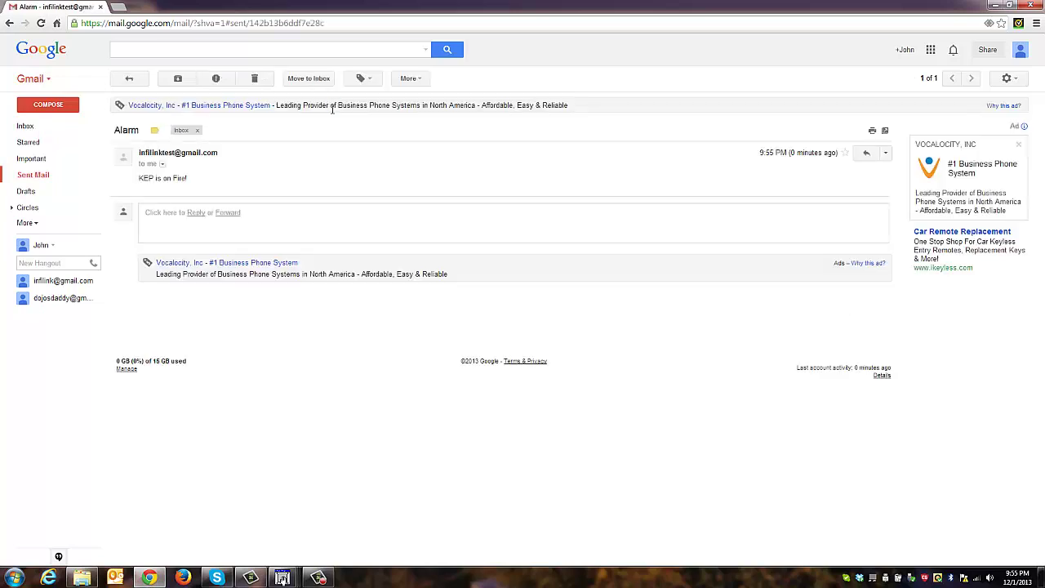